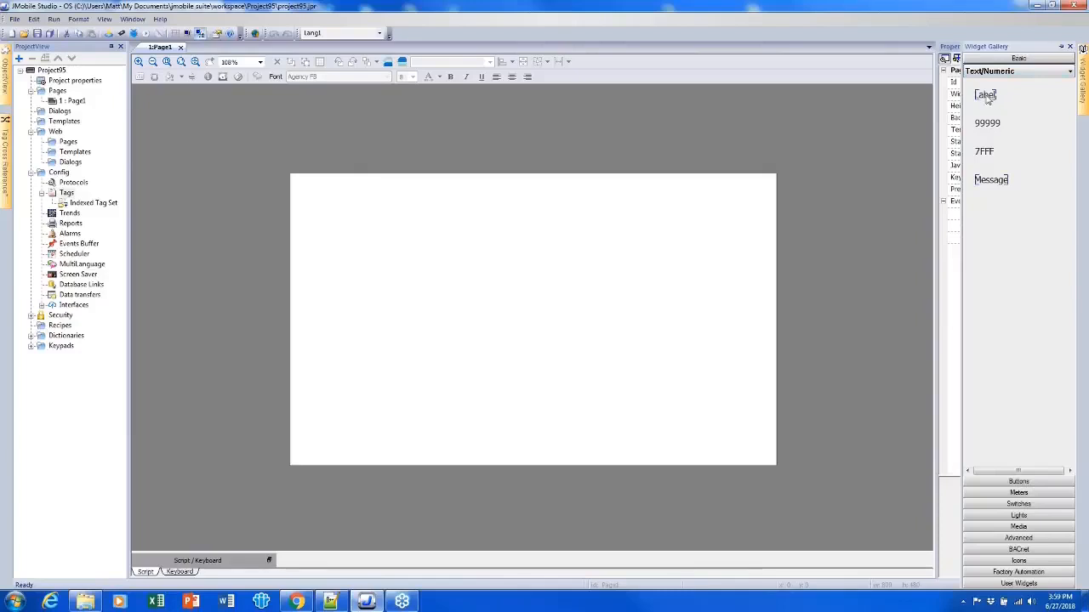
- Place a Label widget and a 99999 numeric field widget on the page, the label above the numeric field
left_click_drag(987, 96, 529, 223)
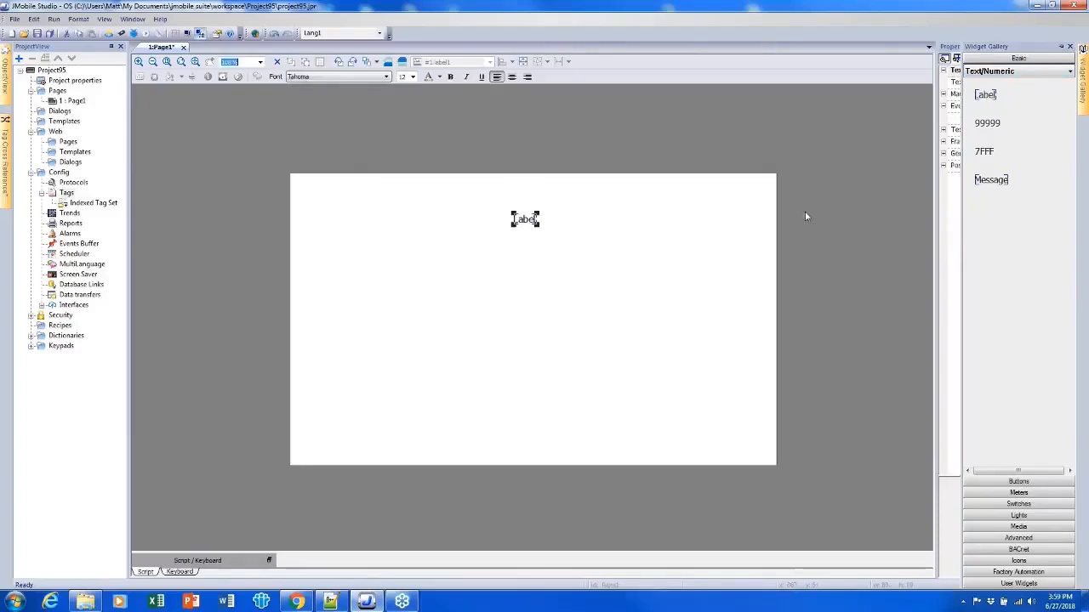
left_click_drag(987, 123, 539, 291)
left_click(552, 271)
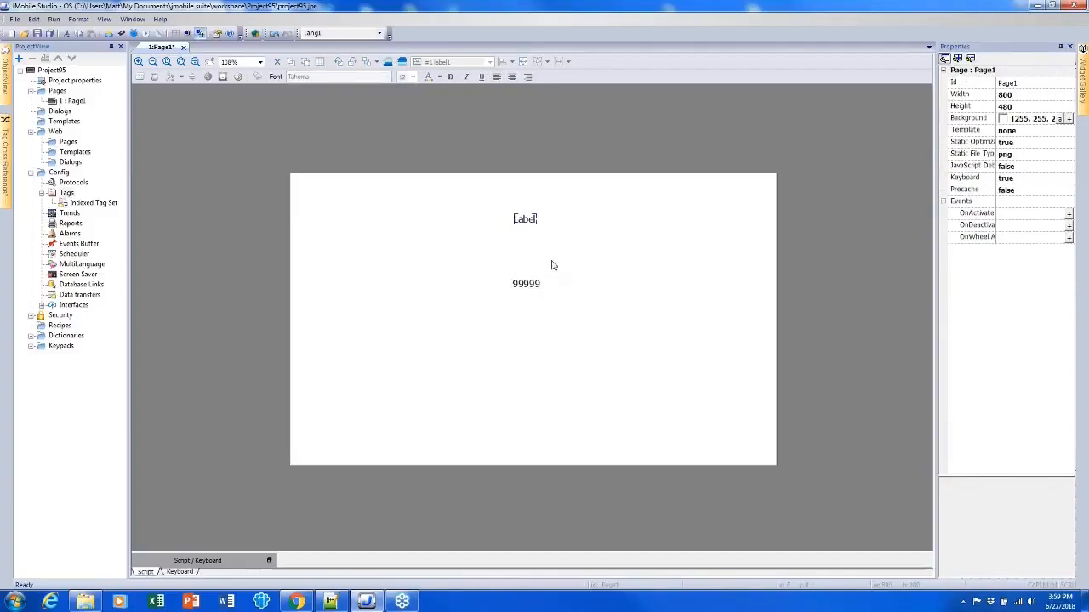
- Edit the label's text in the text dialog, replacing it with "Text"
left_click(523, 228)
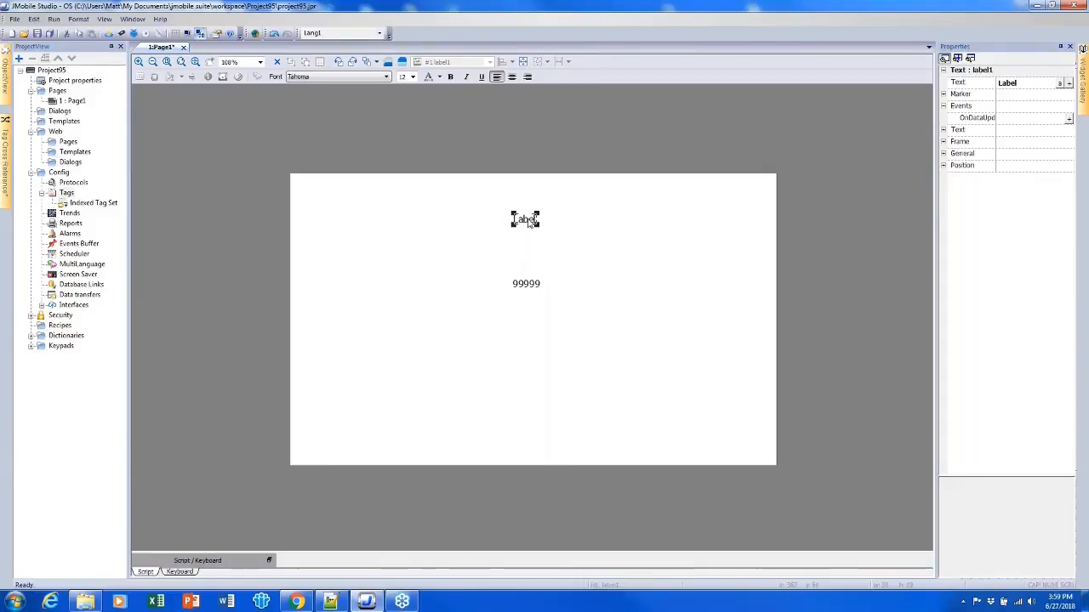
double_click(529, 222)
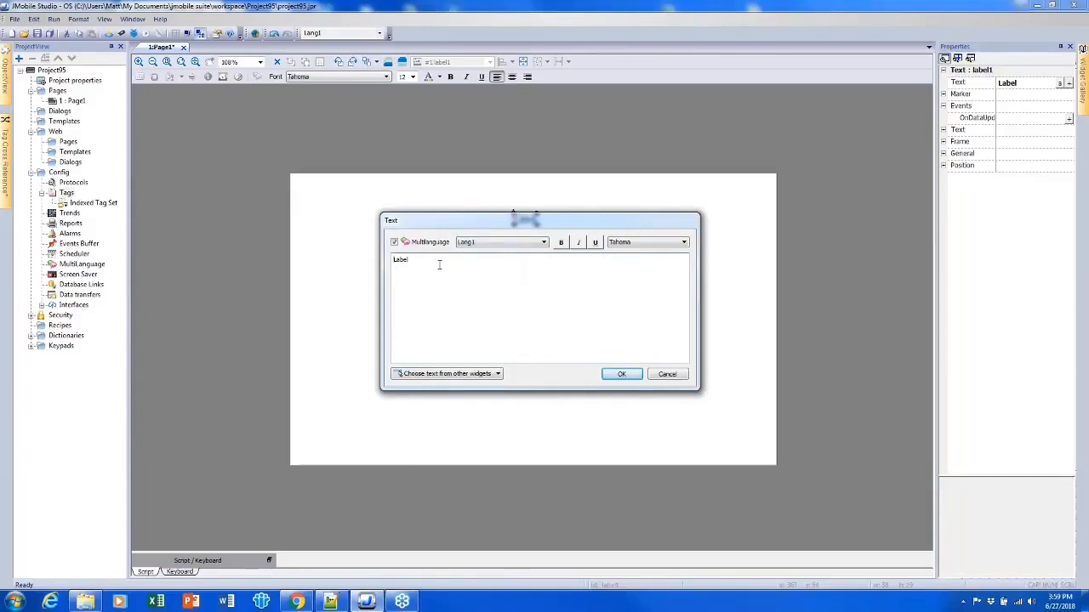
key("ctrl+a")
type("T")
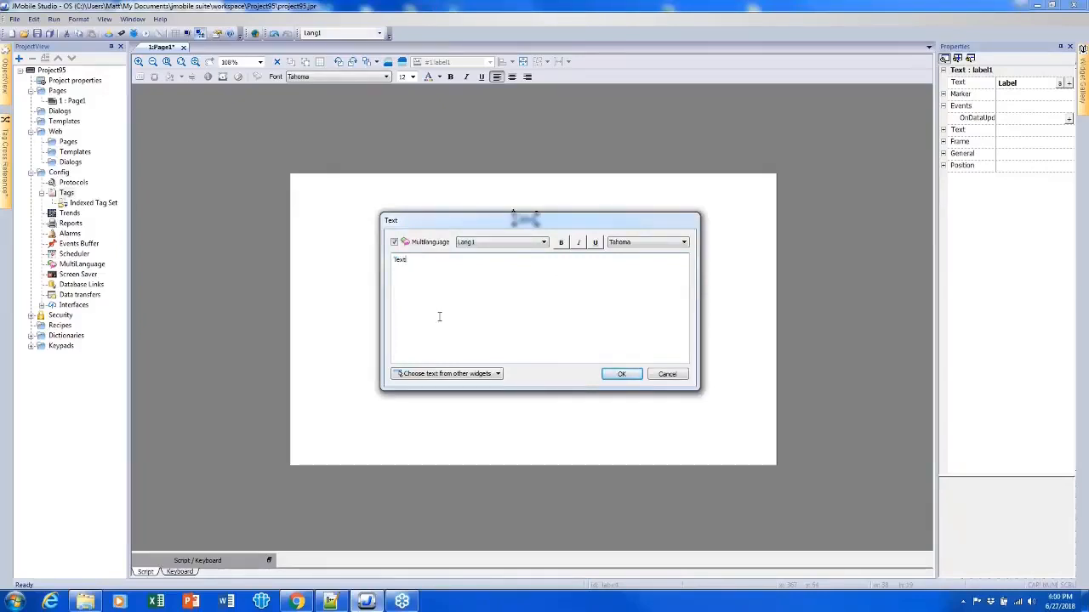
left_click(621, 376)
- Set the label's Text property to "Title"
left_click(542, 250)
left_click(527, 221)
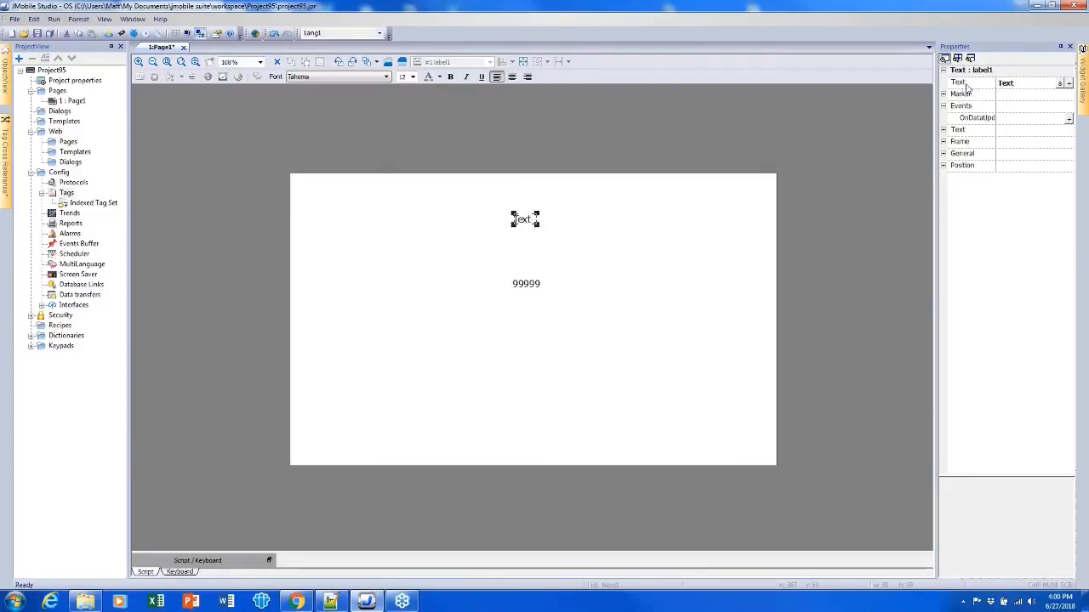
left_click(1006, 84)
type("Title")
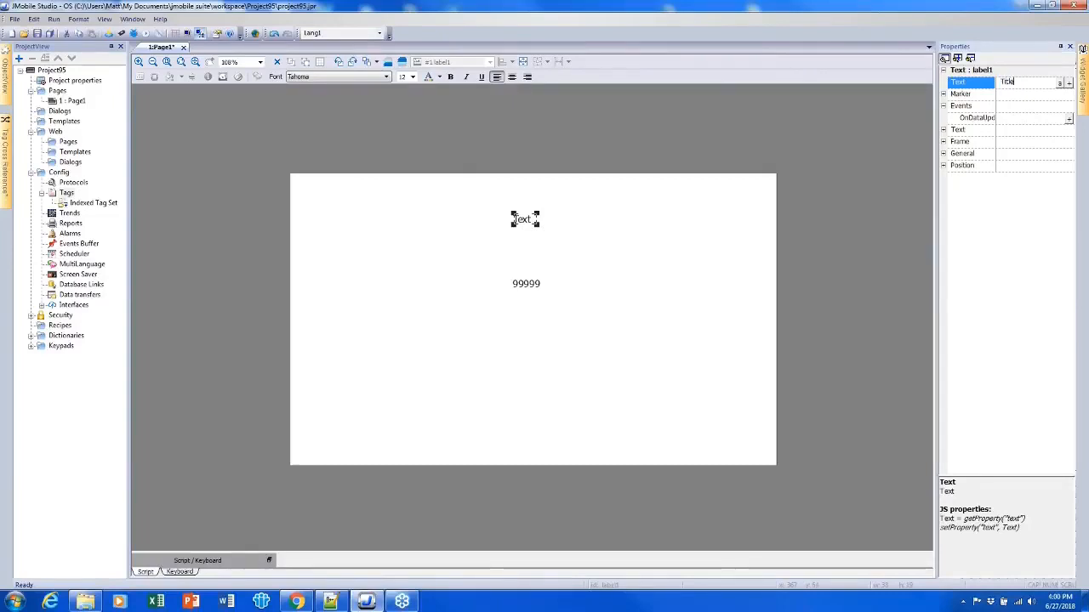
key("Return")
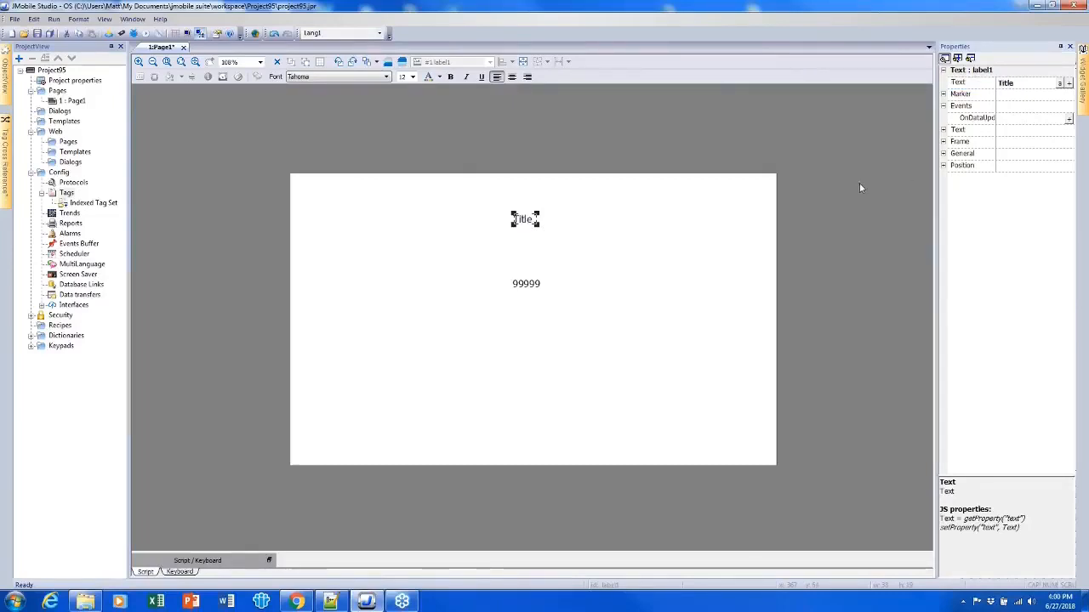
- Widen the title label and center-align its text
left_click(603, 290)
left_click(524, 223)
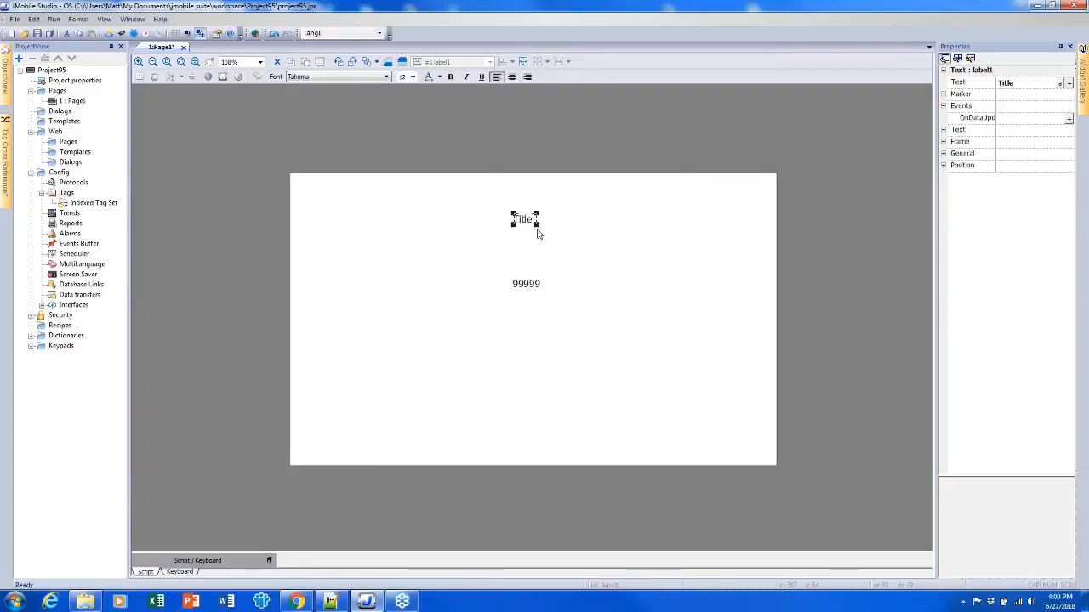
left_click_drag(537, 228, 557, 218)
left_click(513, 78)
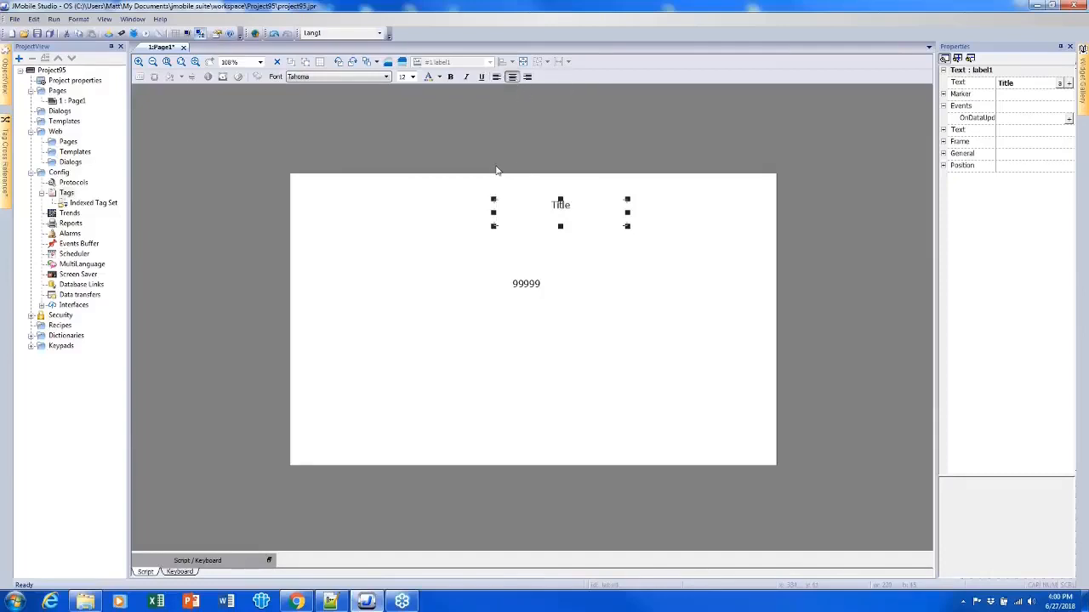
- Set the title label's font size to 14 and its font to SimSun-ExtB
left_click(450, 77)
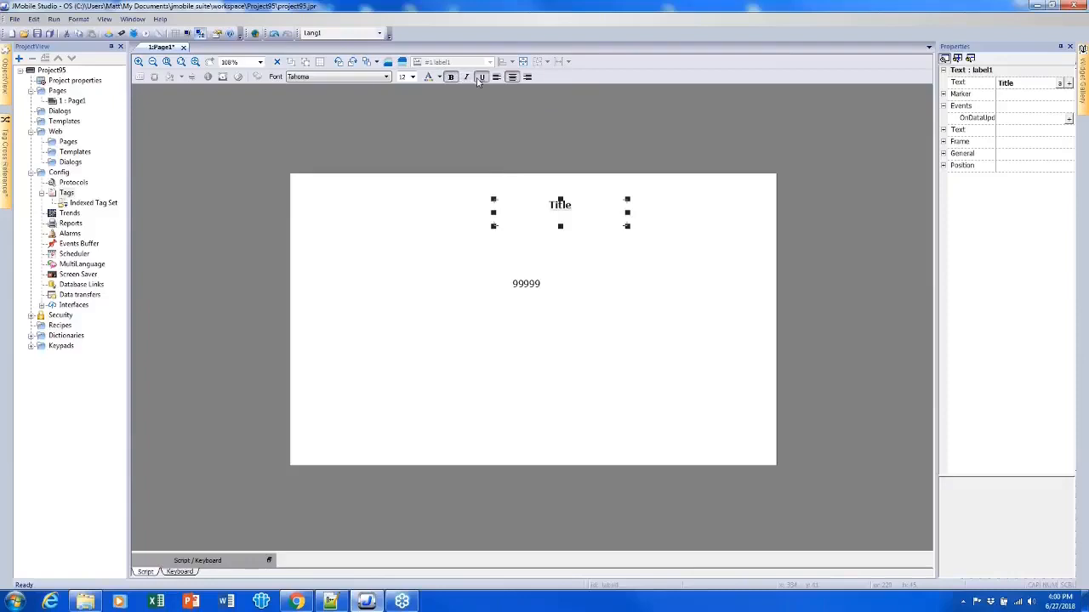
left_click(449, 77)
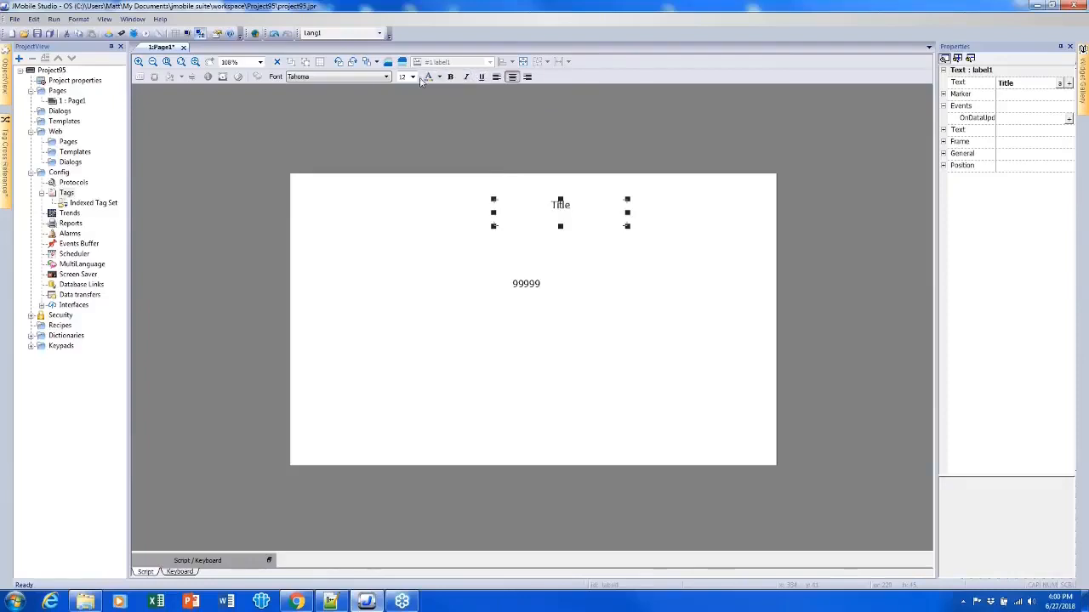
left_click(414, 77)
left_click(406, 122)
left_click(372, 78)
left_click(372, 109)
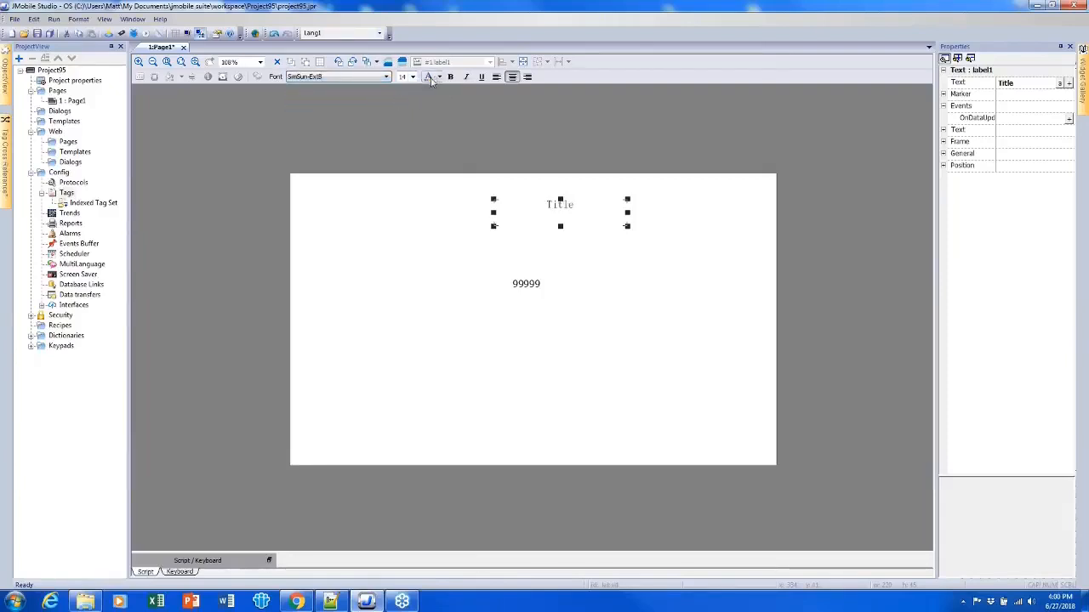
left_click(669, 291)
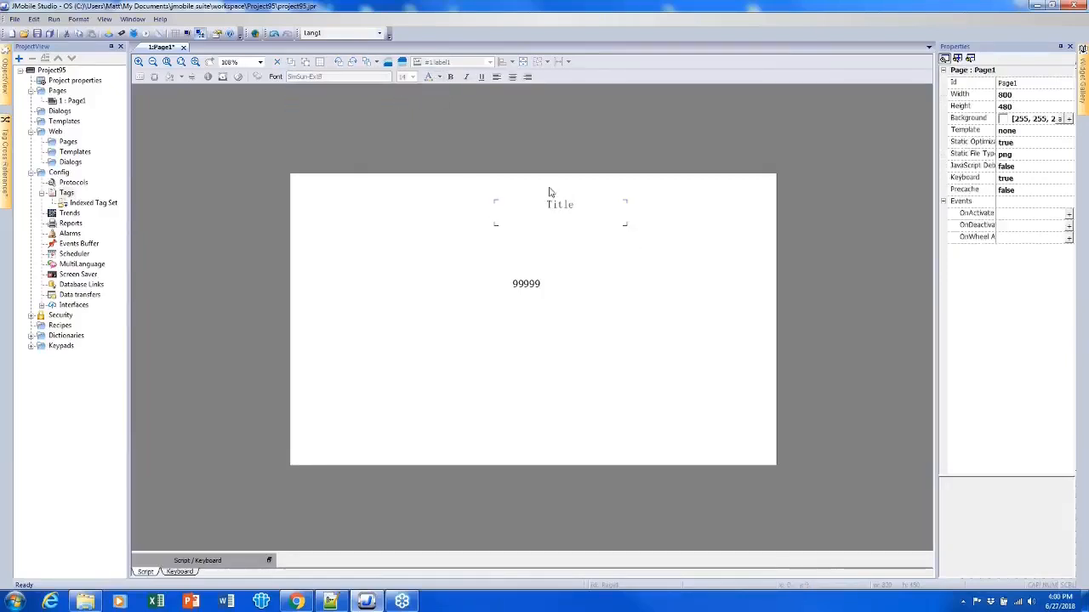
- Move the title label left so it sits above the 99999 field
left_click(562, 212)
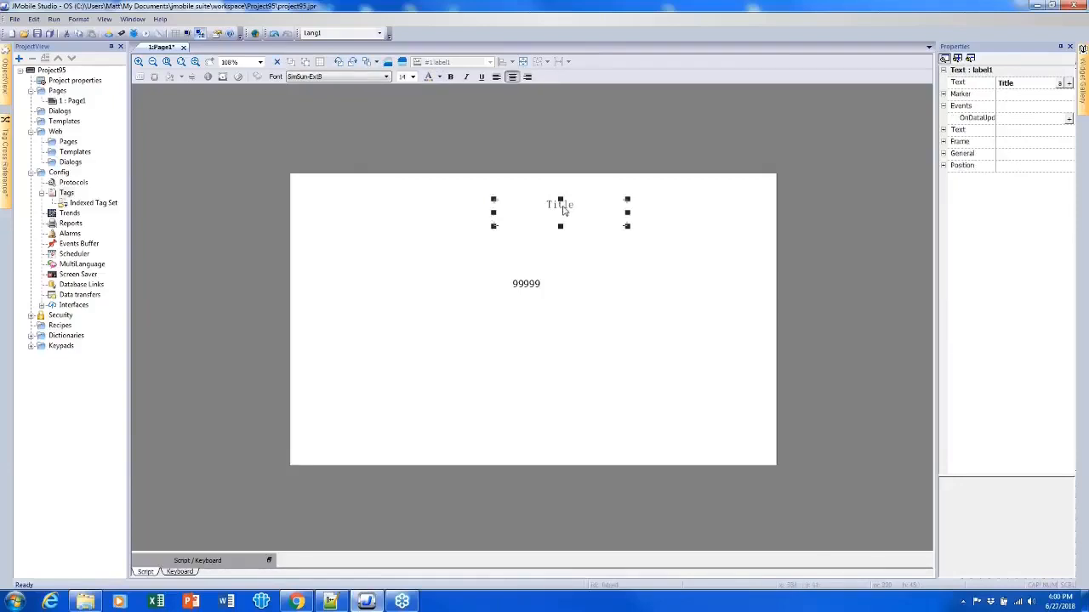
left_click_drag(562, 211, 523, 215)
left_click(586, 286)
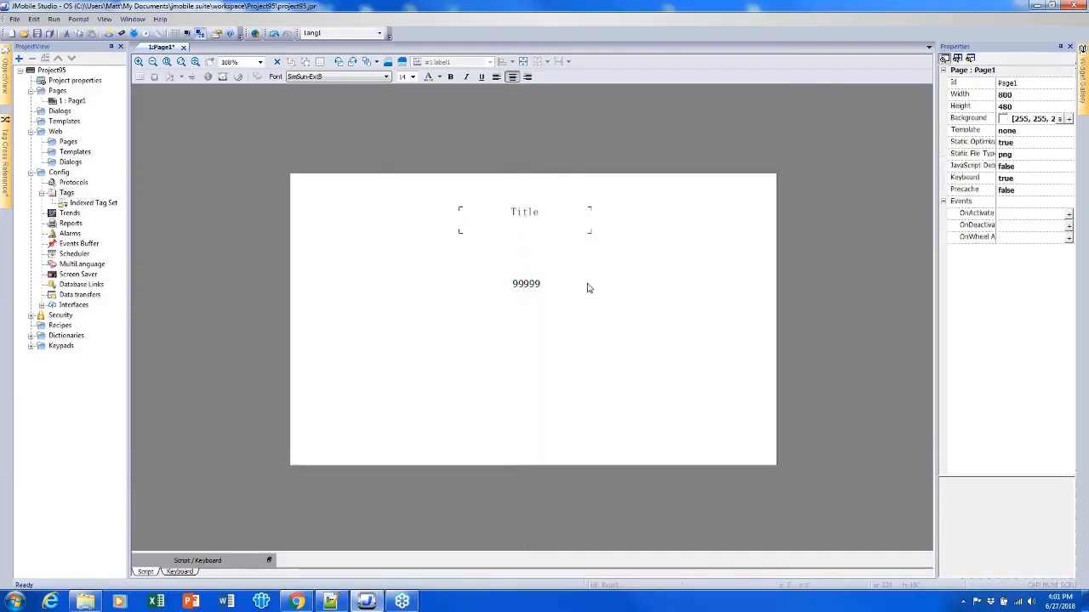
- Turn on Snap To Object and show the grid on the page
left_click(525, 224)
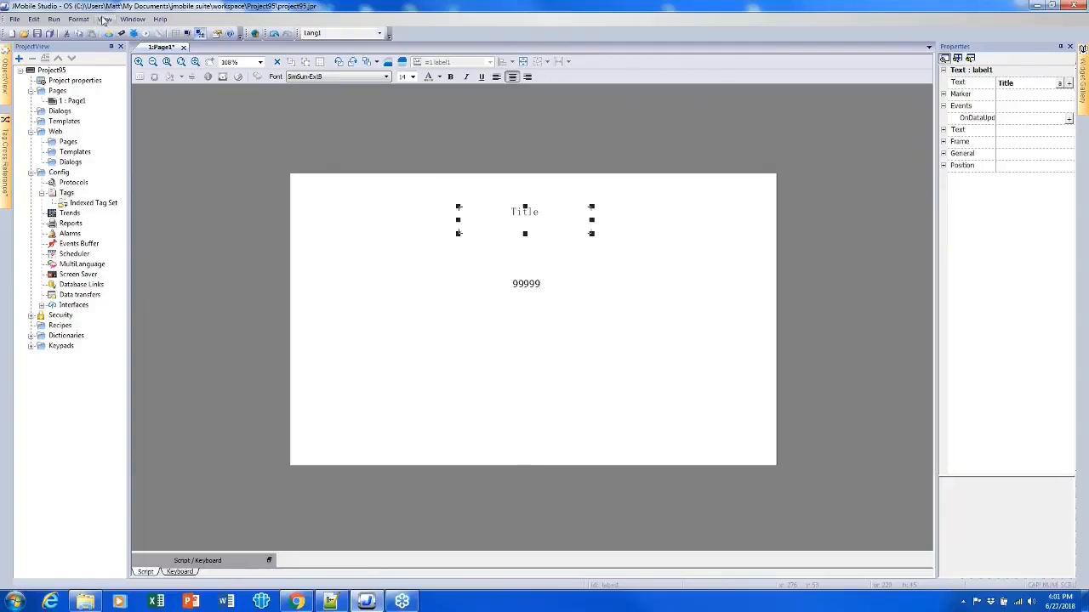
left_click(104, 20)
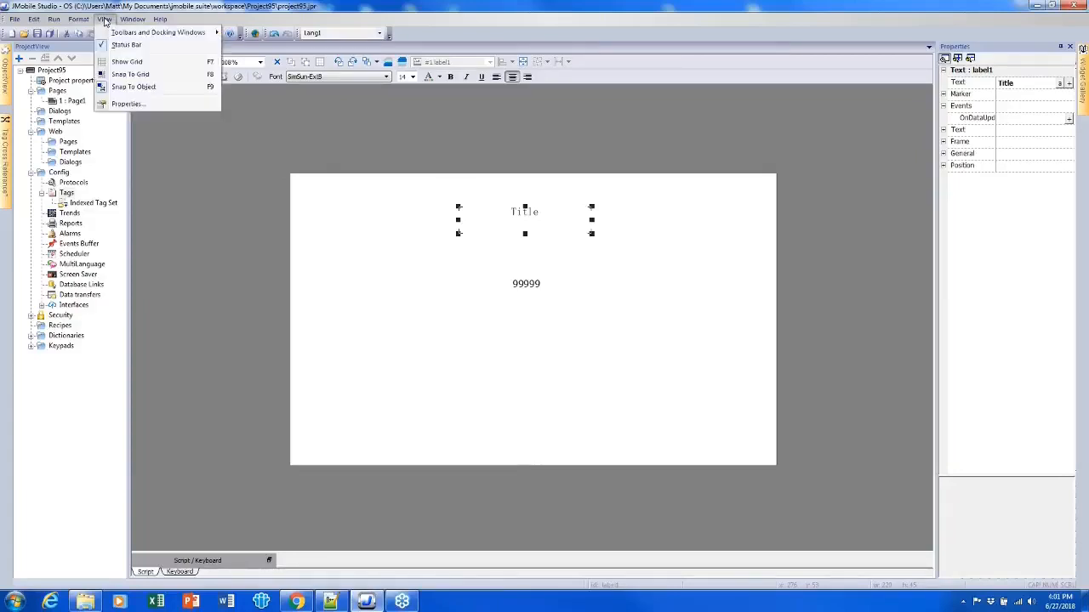
left_click(105, 20)
left_click(105, 20)
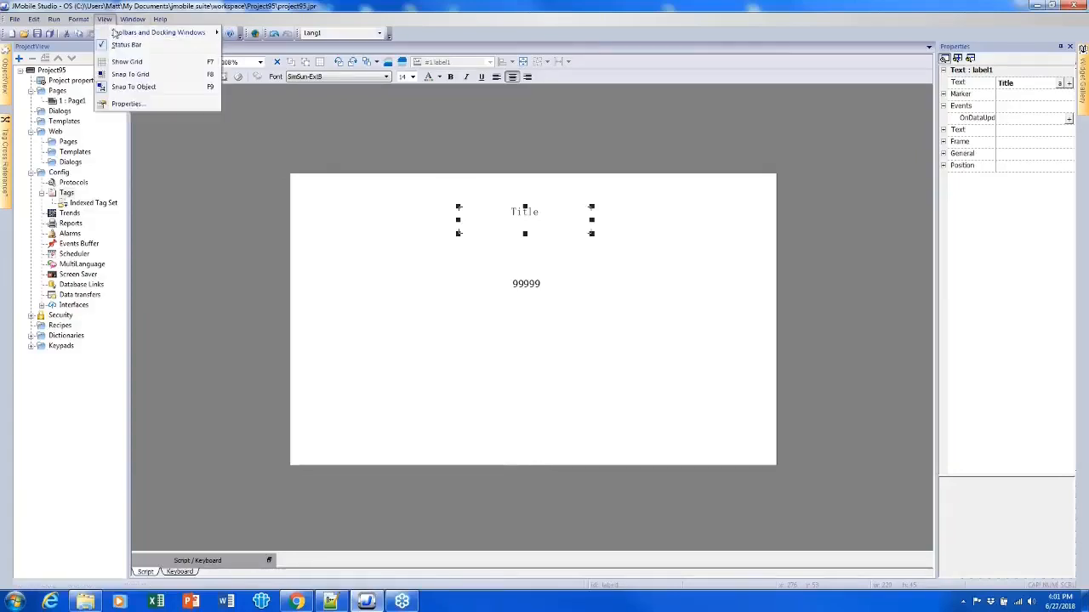
left_click(134, 88)
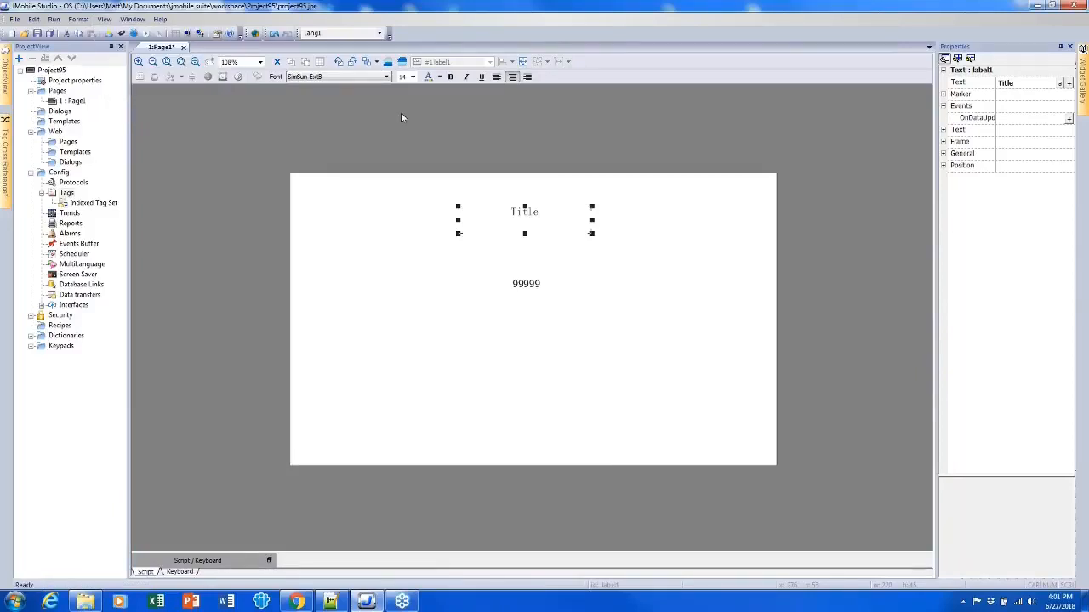
left_click(114, 21)
left_click(114, 22)
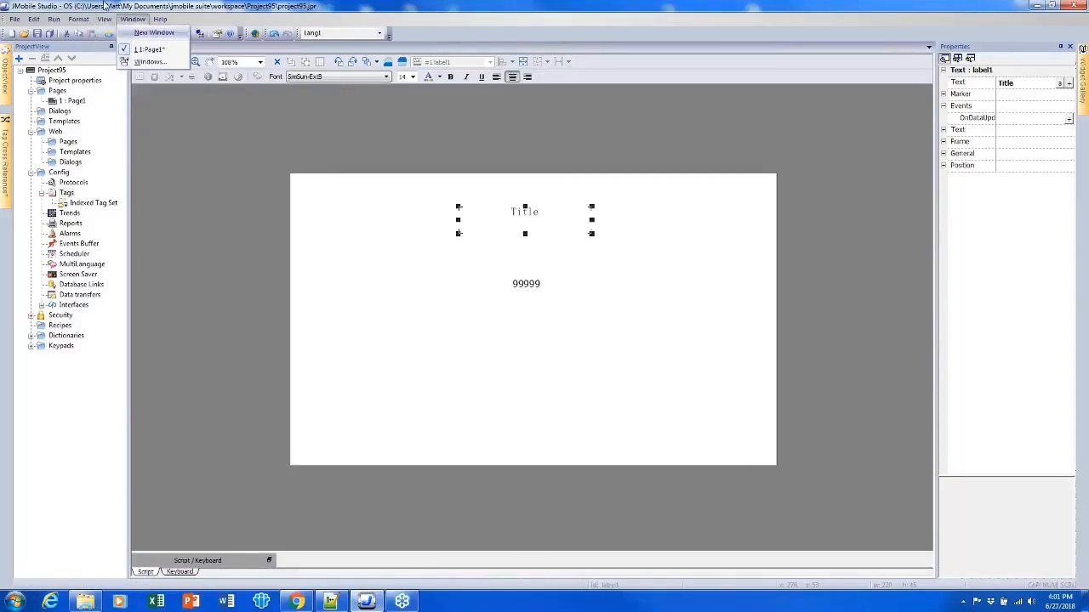
left_click(103, 20)
left_click(123, 61)
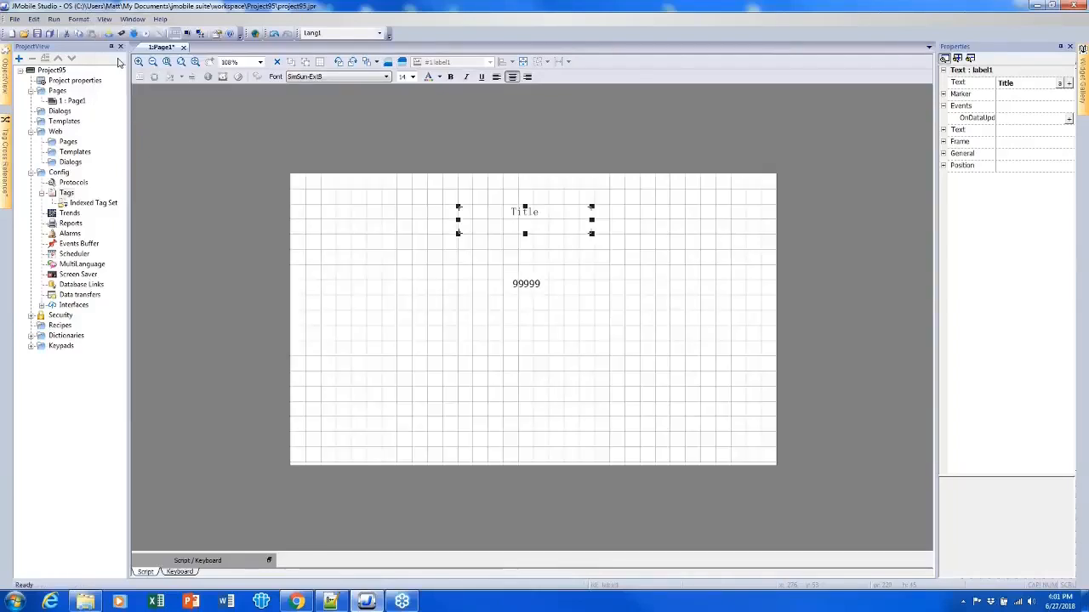
- Turn on Snap To Grid and move the title label to snap onto a grid line
left_click(104, 20)
left_click(123, 74)
left_click(365, 221)
left_click(502, 220)
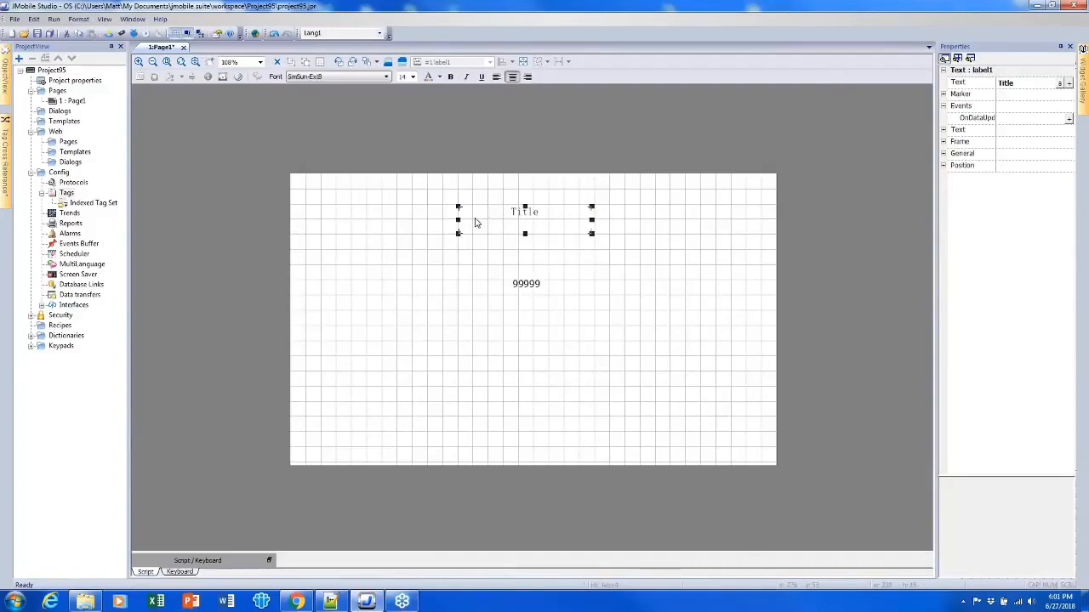
mouse_move(471, 219)
left_mouse_down()
mouse_move(474, 209)
mouse_move(521, 212)
mouse_move(425, 218)
mouse_move(485, 224)
mouse_move(435, 219)
mouse_move(477, 225)
mouse_move(458, 219)
left_mouse_up()
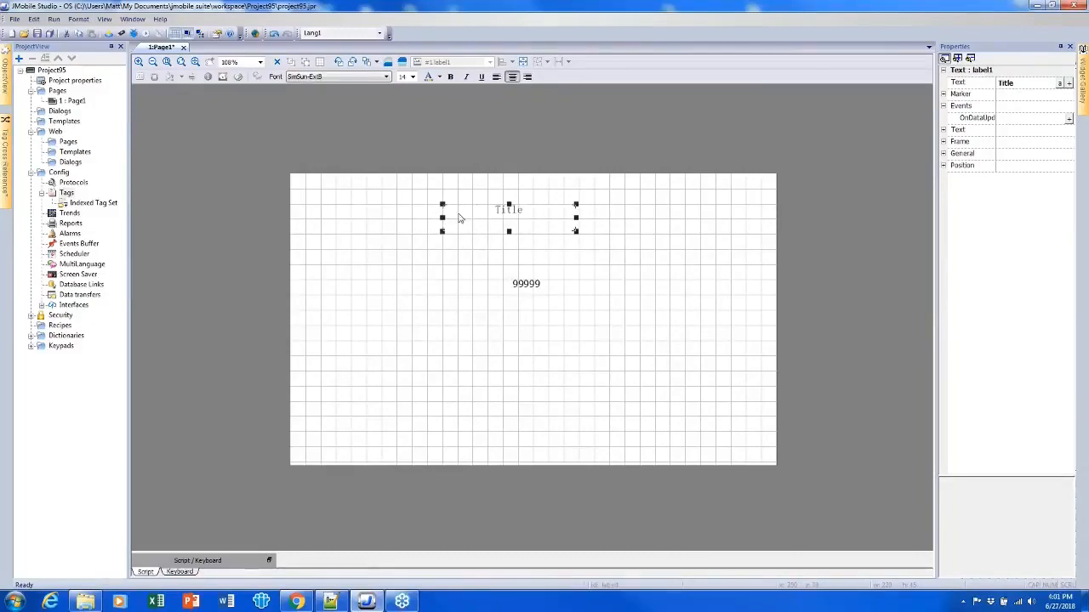
- Open the view properties dialog to inspect the grid spacing settings, then close it
left_click(103, 20)
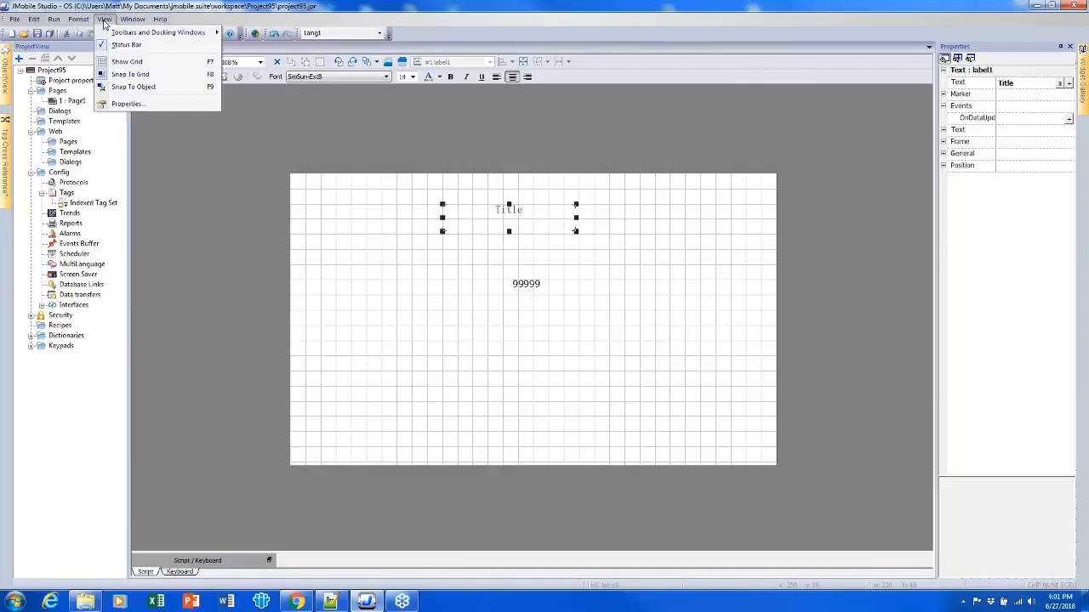
left_click(132, 100)
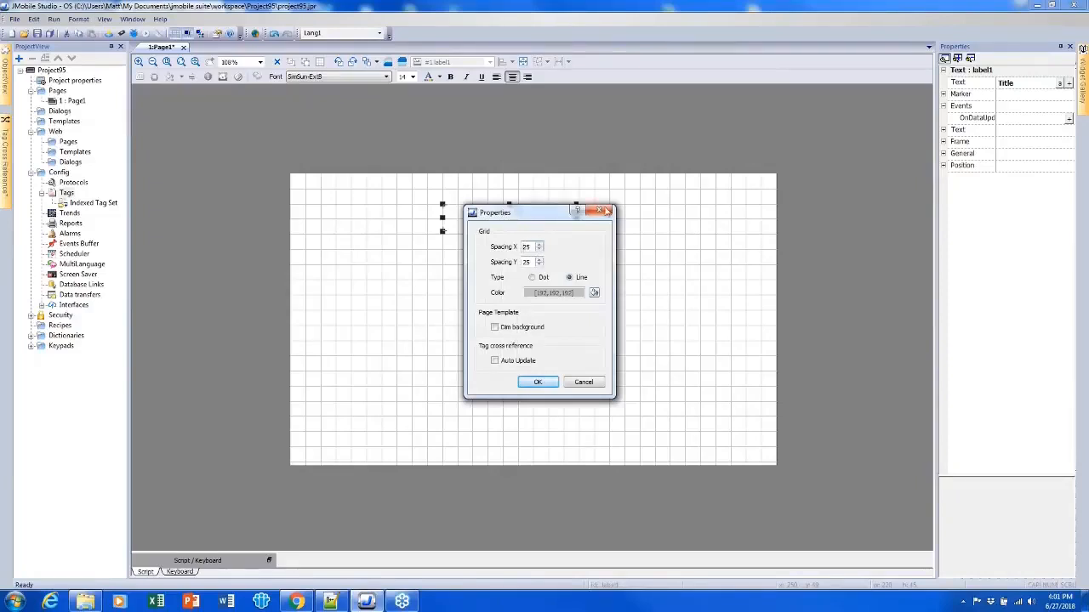
left_click(600, 211)
- Hide the grid and turn off Snap To Grid and Snap To Object
left_click(104, 18)
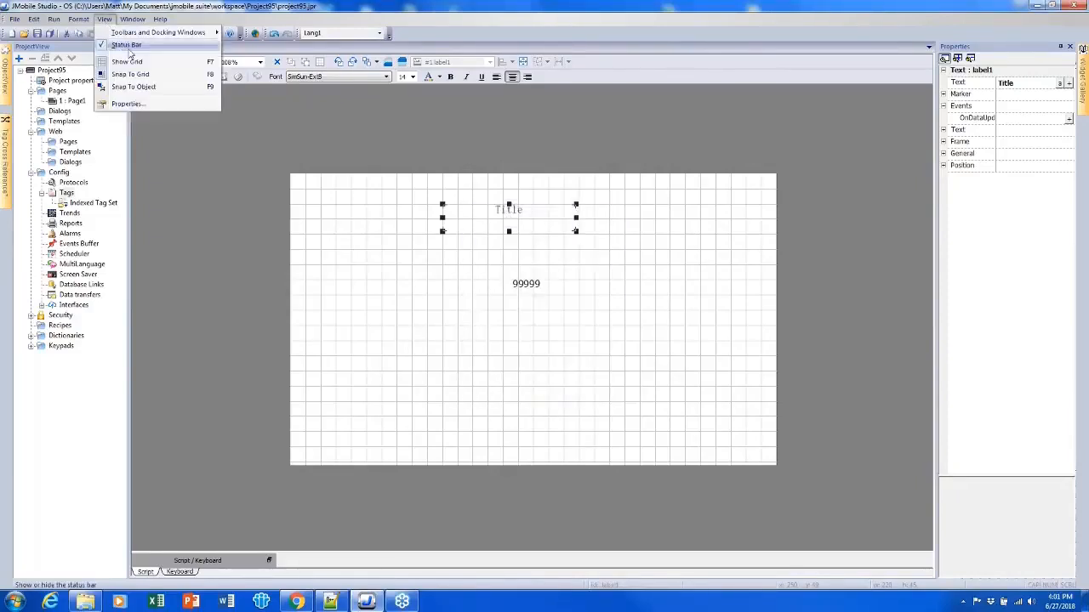
left_click(127, 61)
left_click(104, 19)
left_click(137, 75)
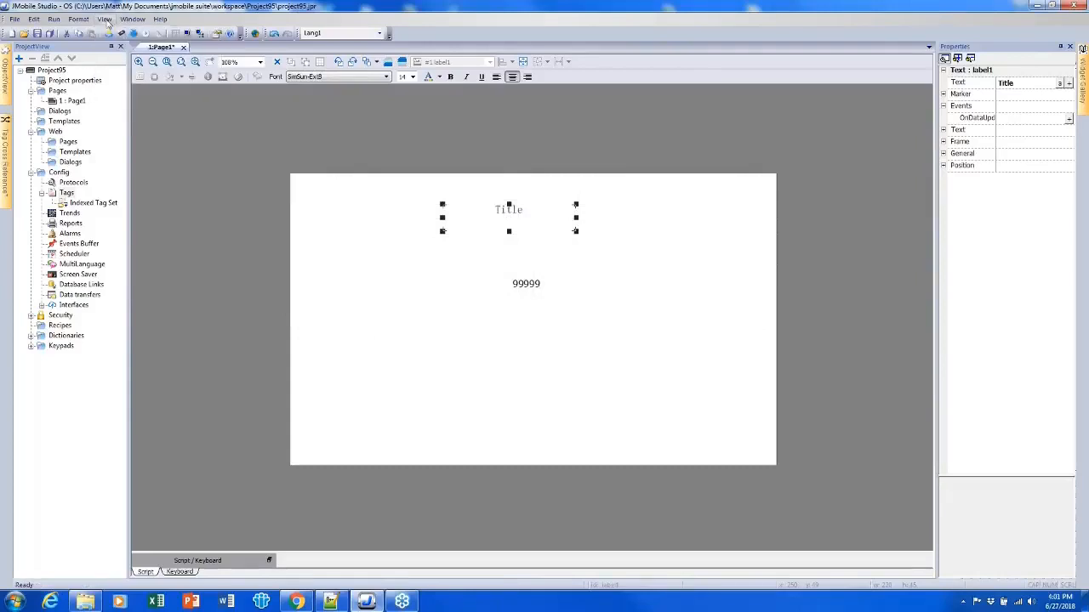
left_click(104, 19)
left_click(133, 87)
left_click(346, 206)
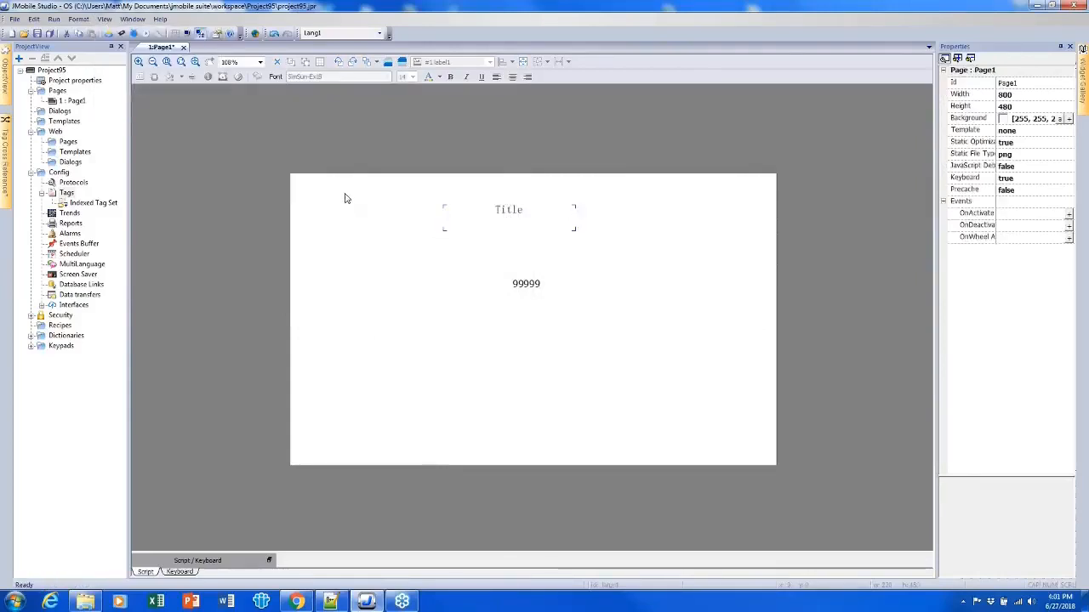
- Shift the title label slightly right and copy it
left_click_drag(515, 225, 549, 219)
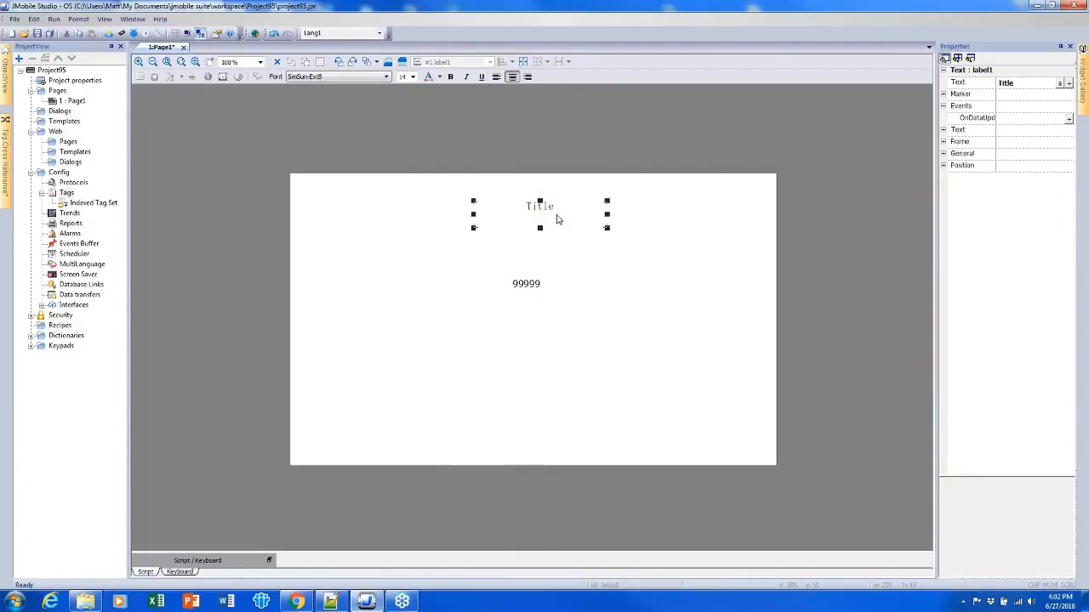
right_click(557, 219)
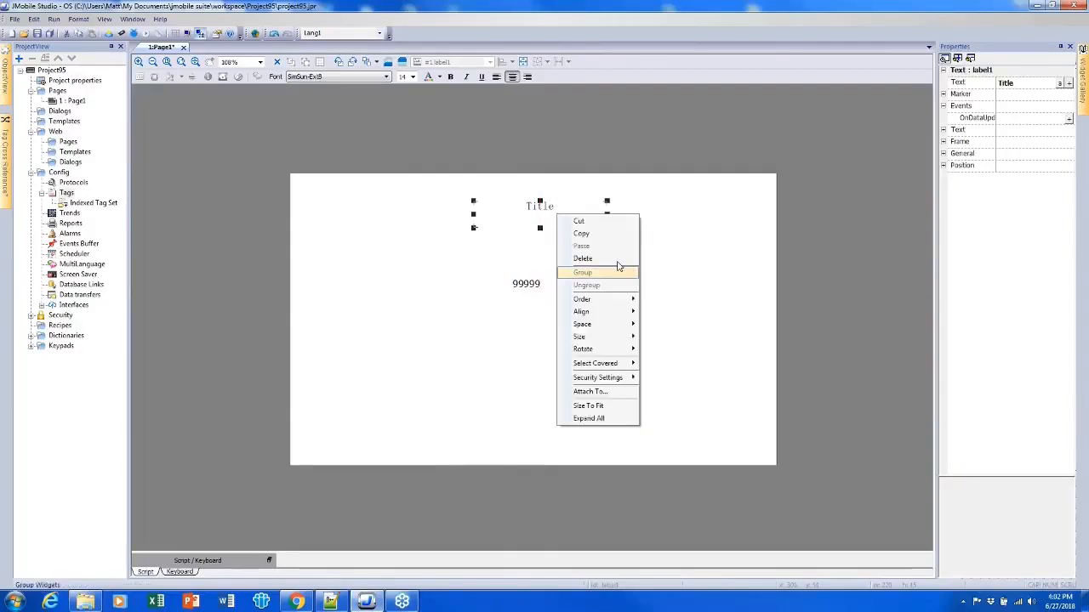
left_click(605, 233)
- Paste a copy of the title label and move it below and left of the 99999 field
right_click(640, 283)
left_click(680, 303)
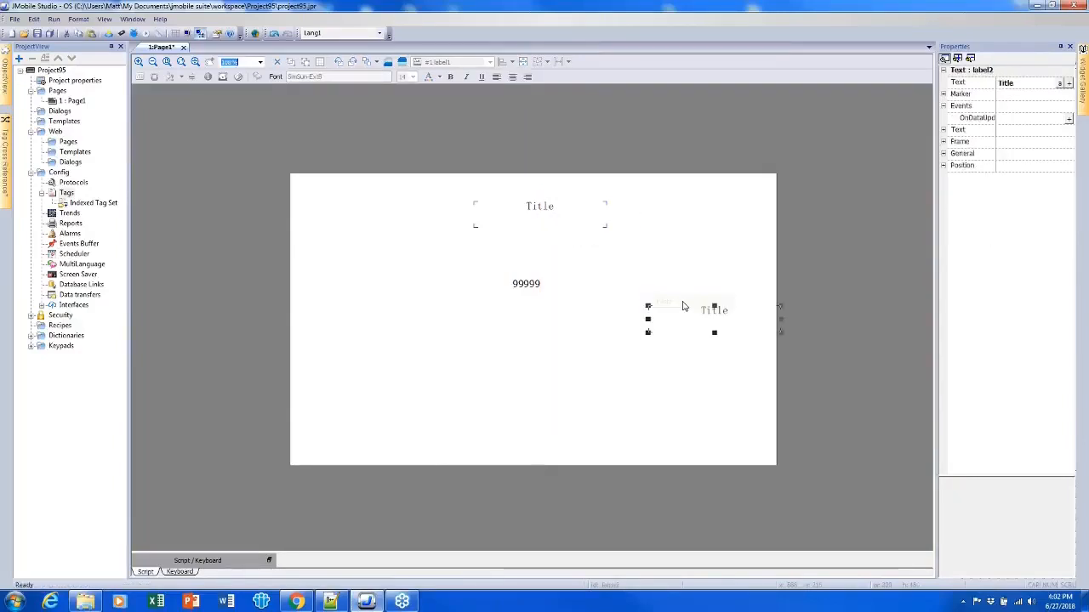
left_click_drag(691, 313, 460, 342)
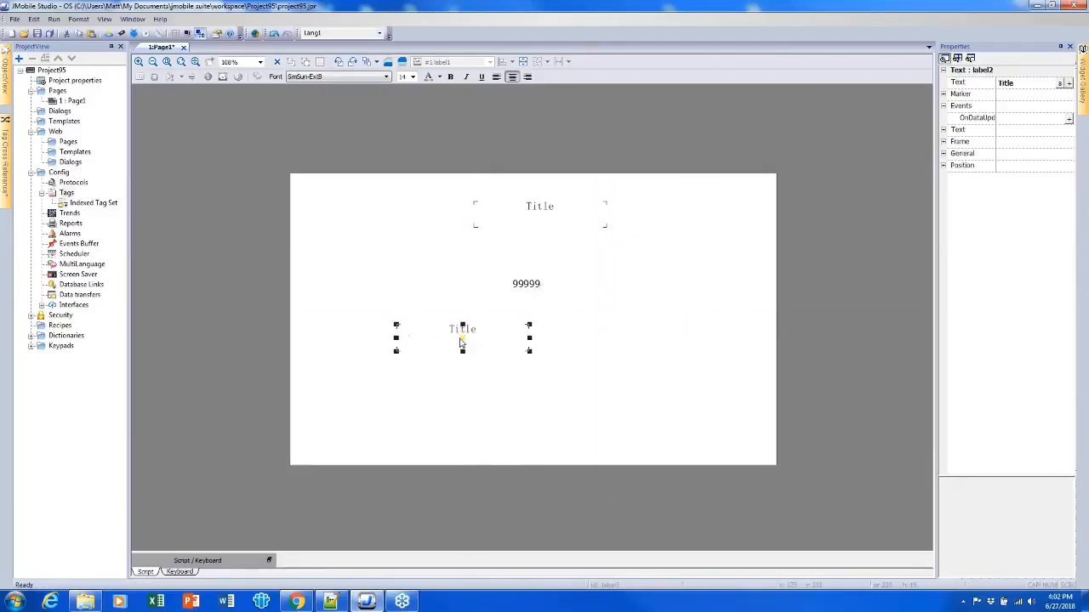
left_click(510, 389)
left_click(472, 338)
right_click(470, 334)
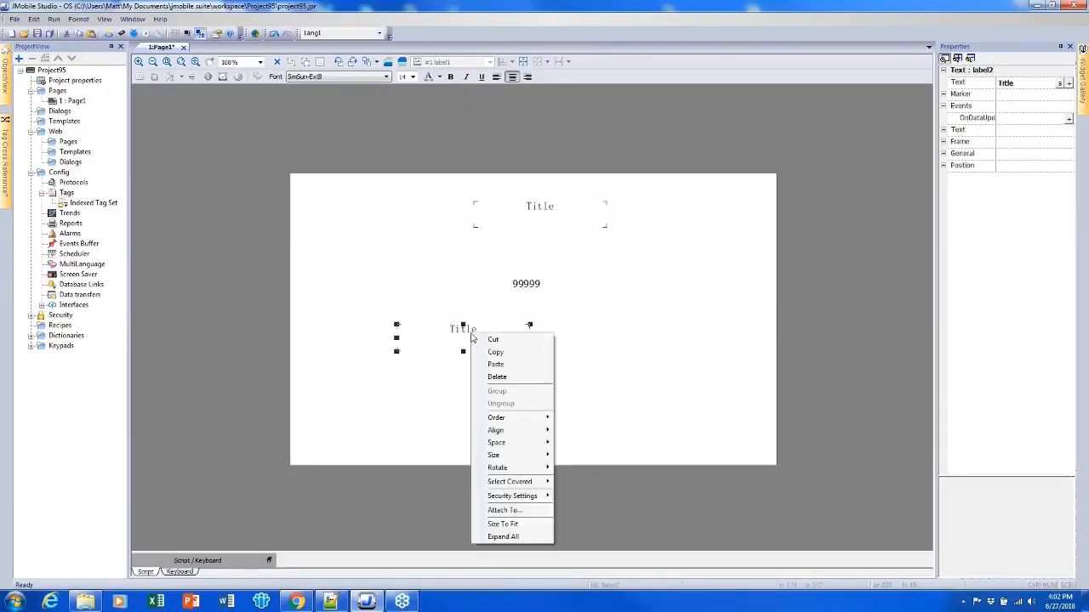
left_click(421, 415)
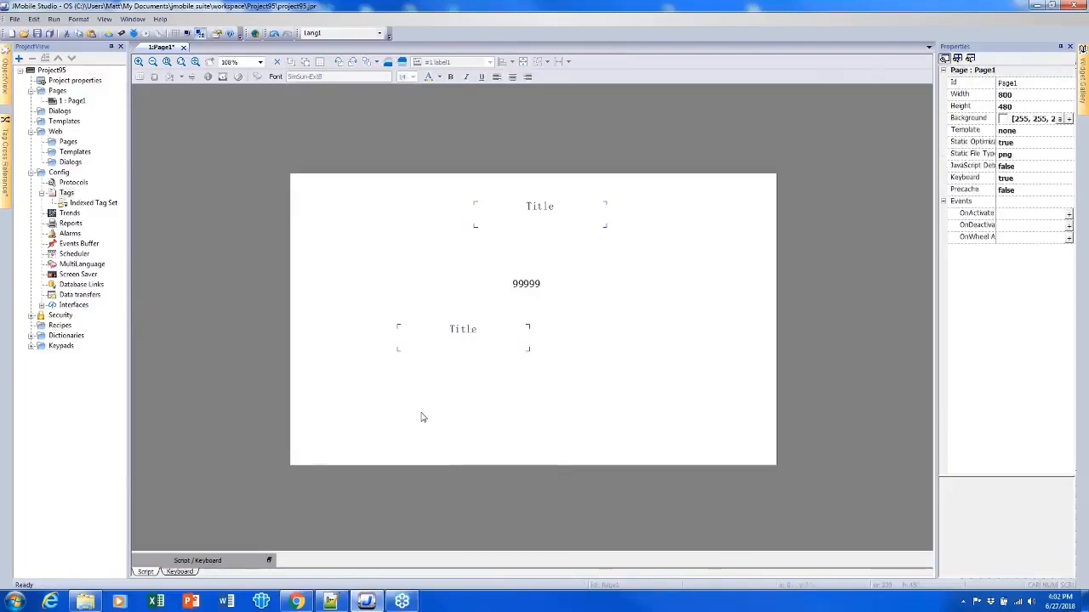
- Delete the pasted title label copy and nudge the original title label slightly upward
left_click(443, 344)
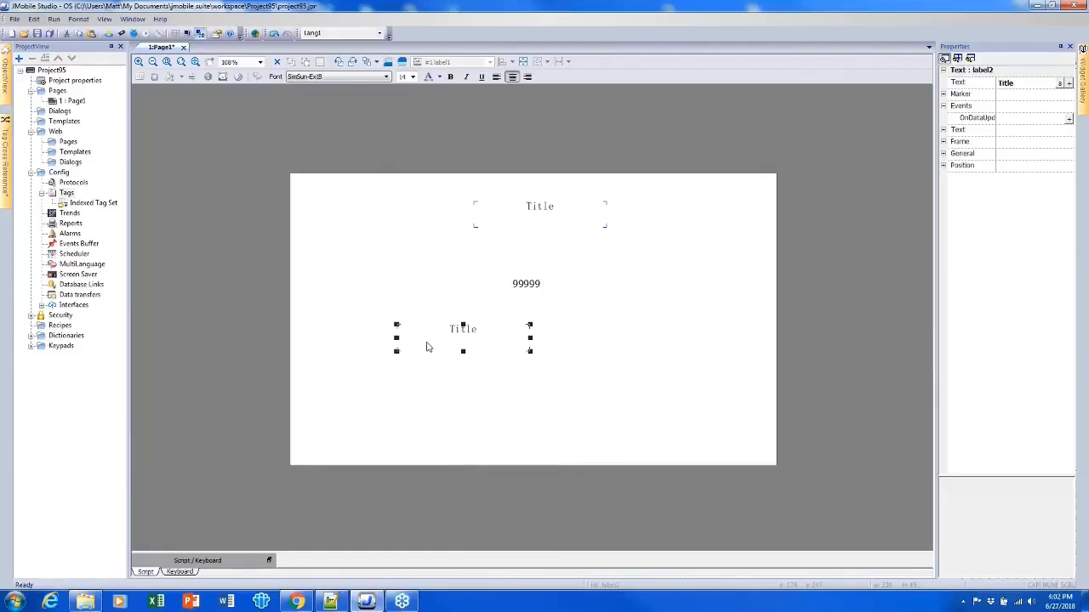
key("Delete")
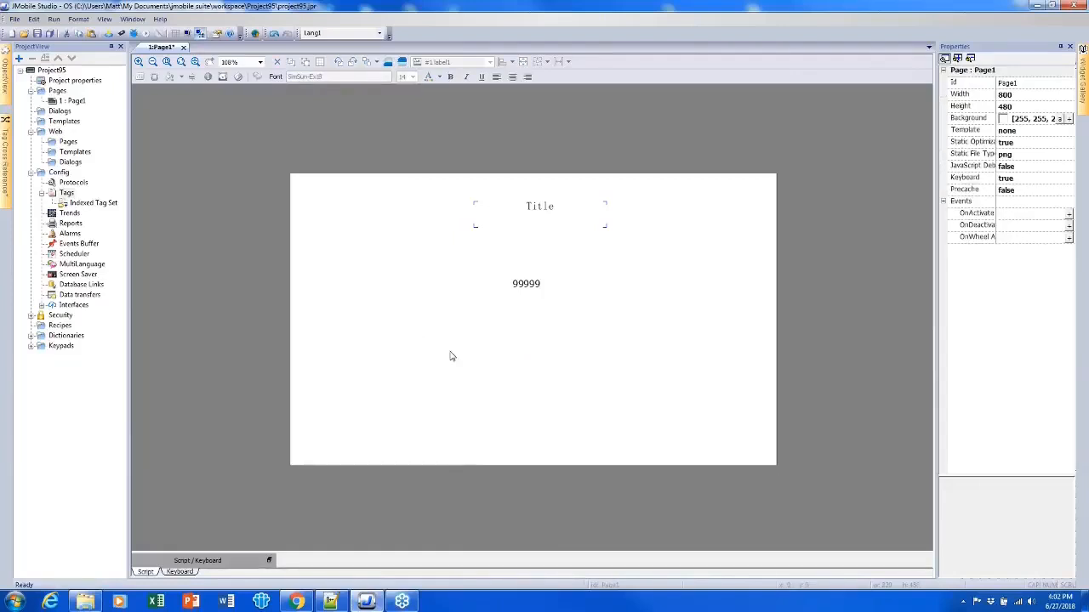
left_click_drag(547, 223, 539, 203)
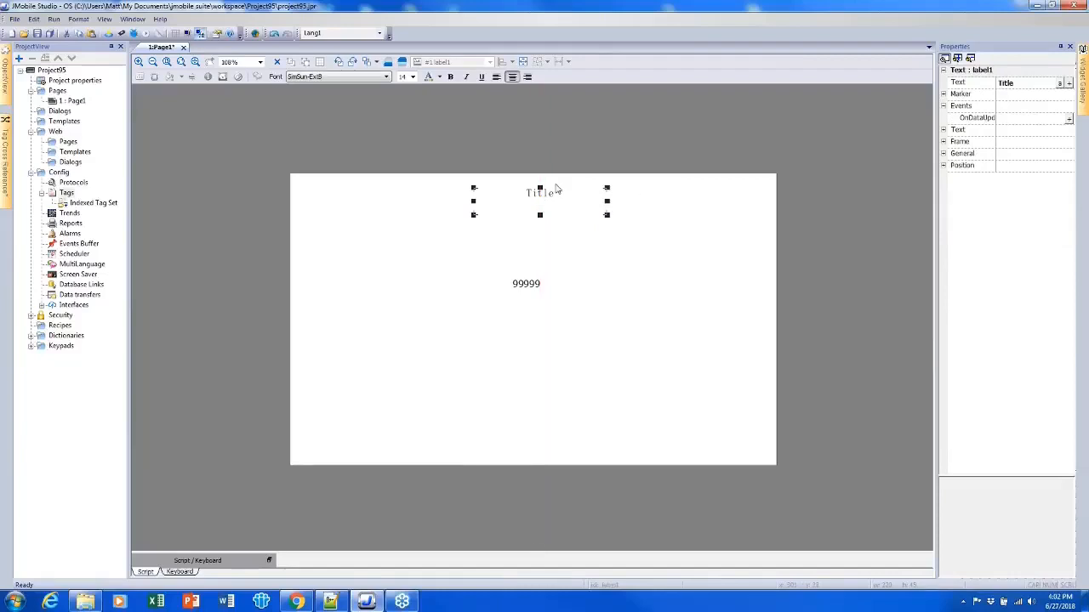
- Shift the 99999 field slightly right and link its value to Tag4 with Read/Write access
left_click(531, 289)
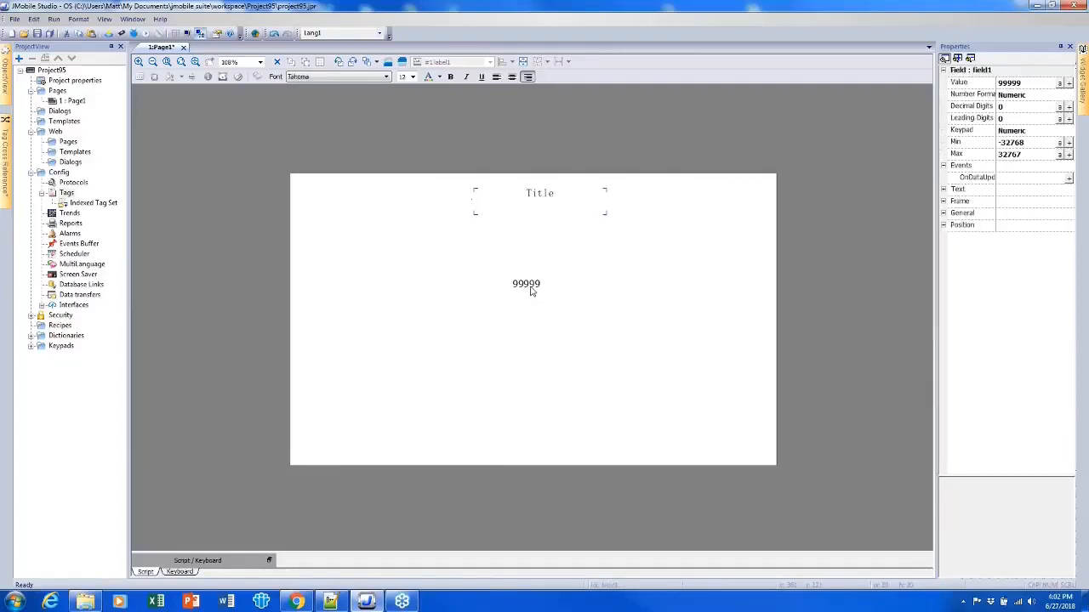
left_click_drag(528, 290, 545, 286)
left_click(1070, 83)
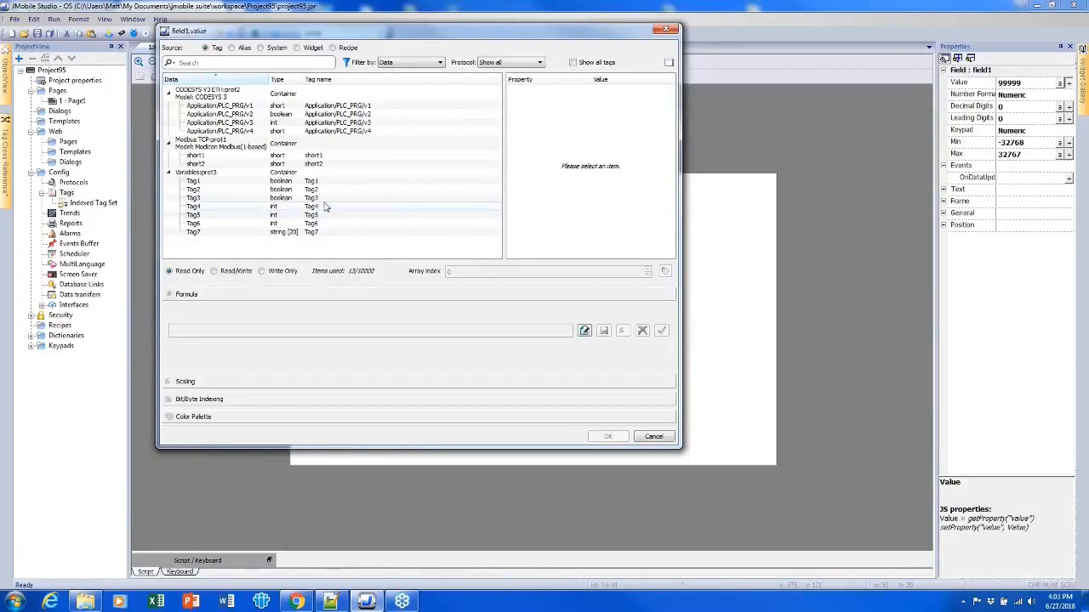
left_click(228, 208)
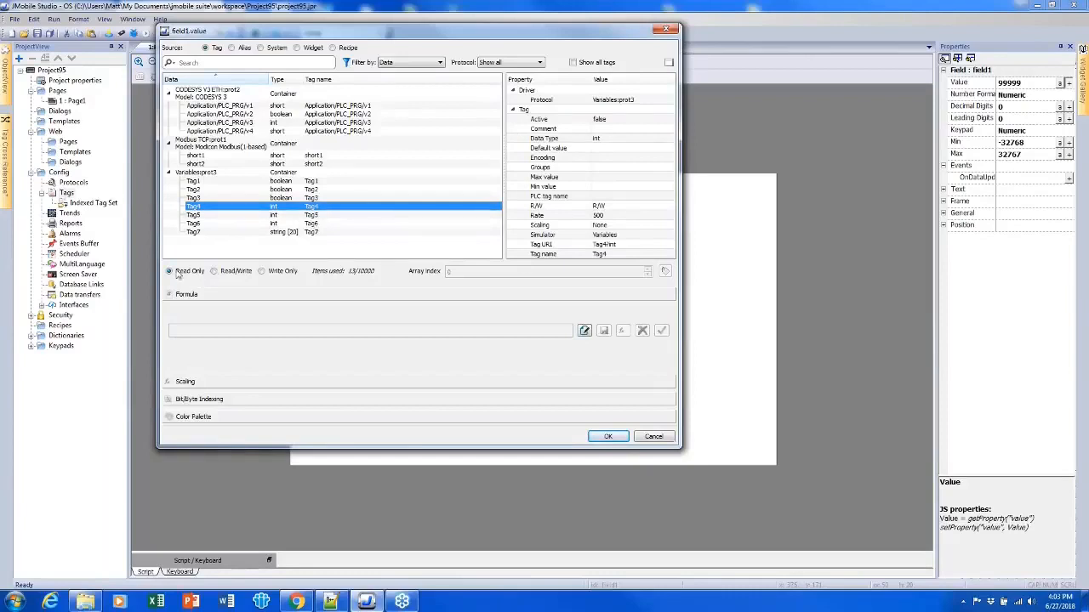
left_click(218, 272)
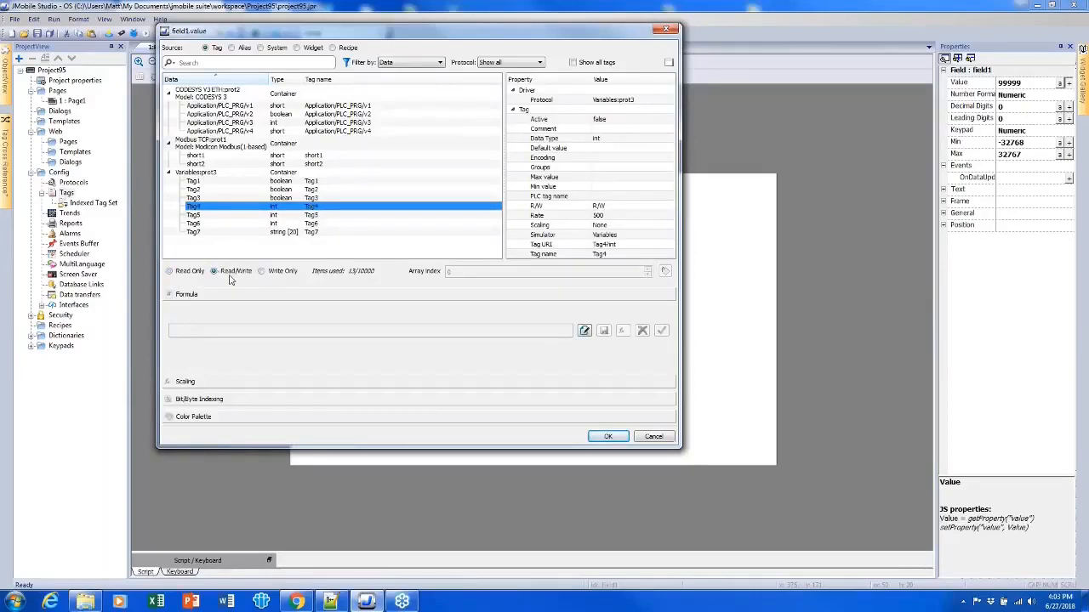
left_click(625, 438)
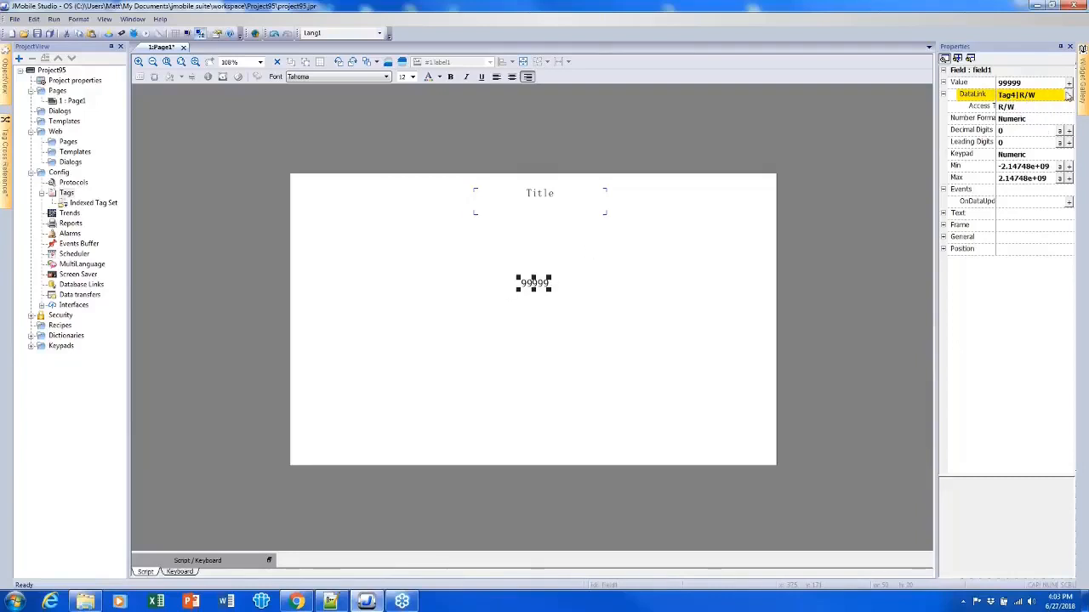
- Delete the numeric field's data link
left_click(1068, 95)
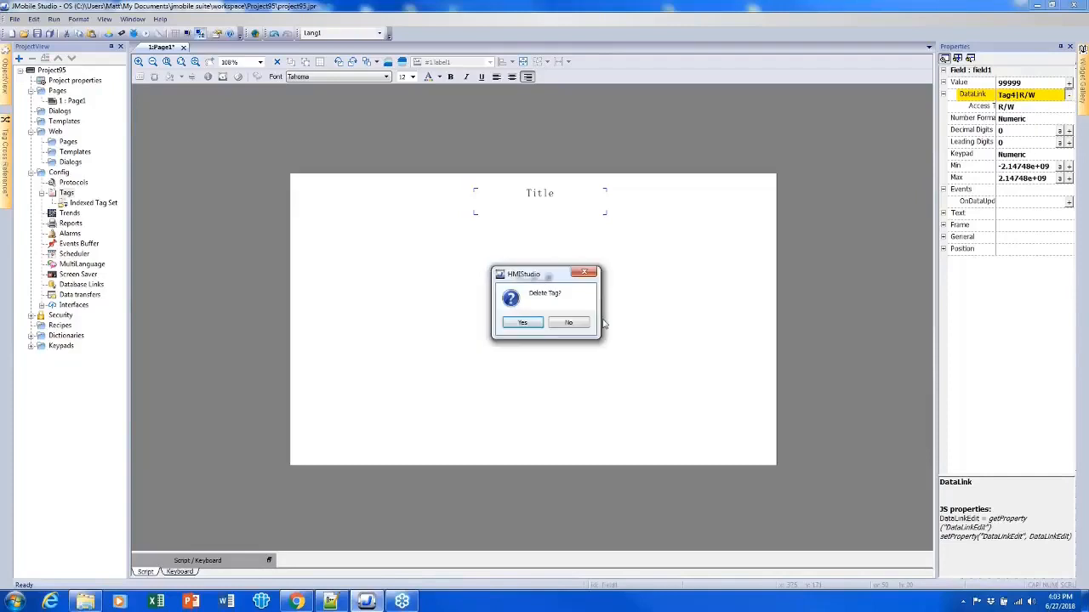
left_click(532, 323)
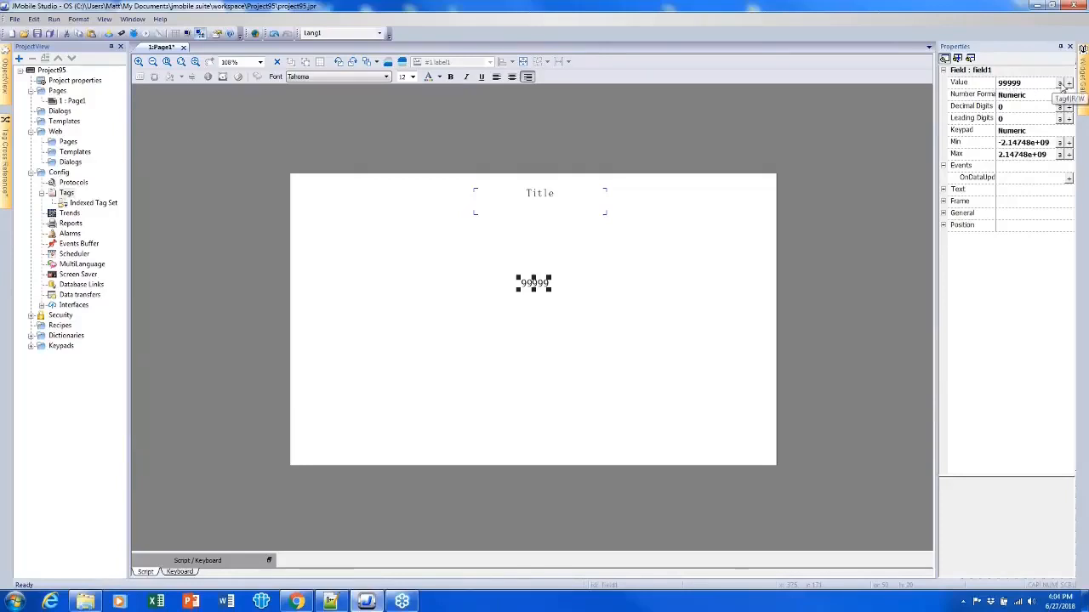
- Re-link the numeric field by entering Tag4 as its data link and setting access to R/W
left_click(1065, 84)
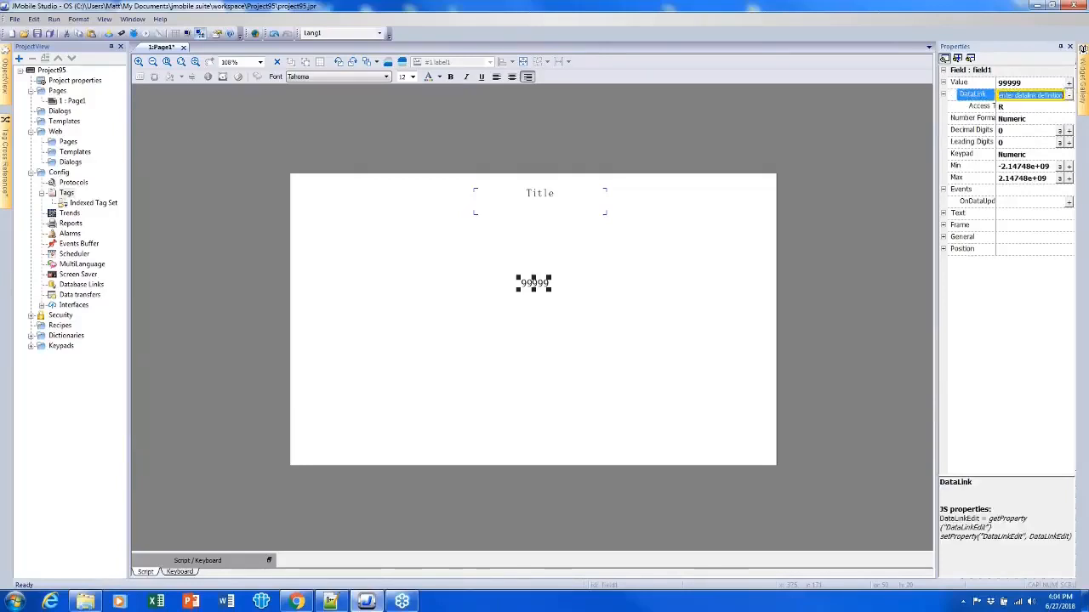
type("Tag")
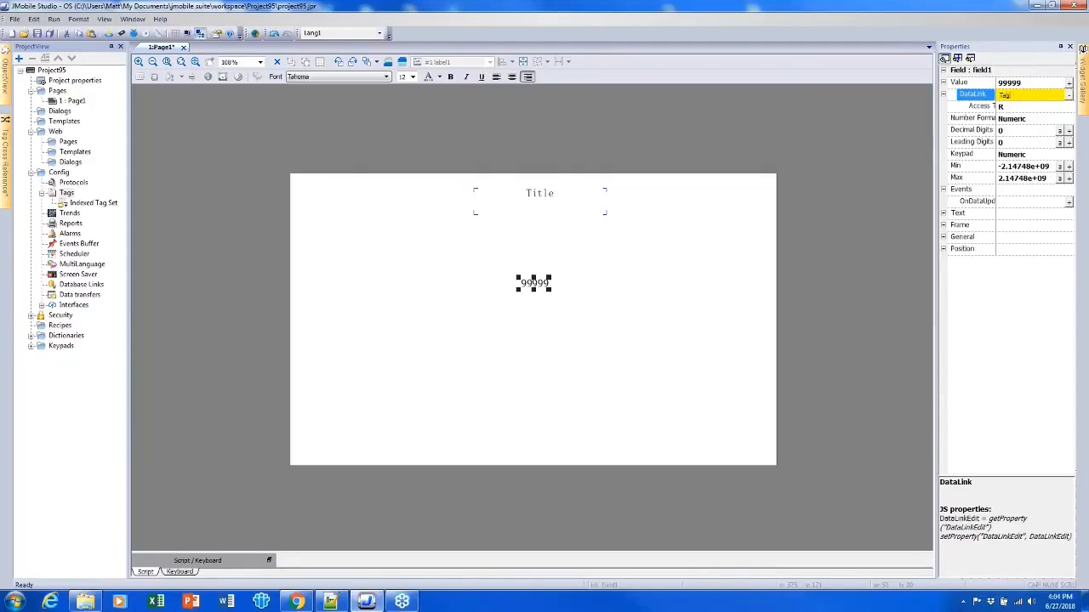
type("4")
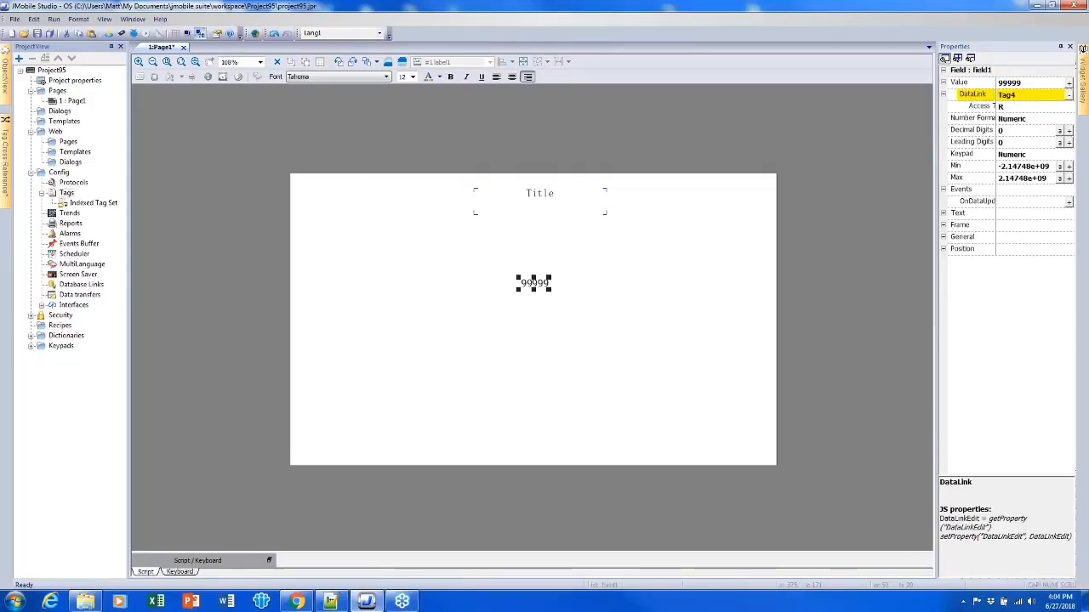
left_click(1022, 108)
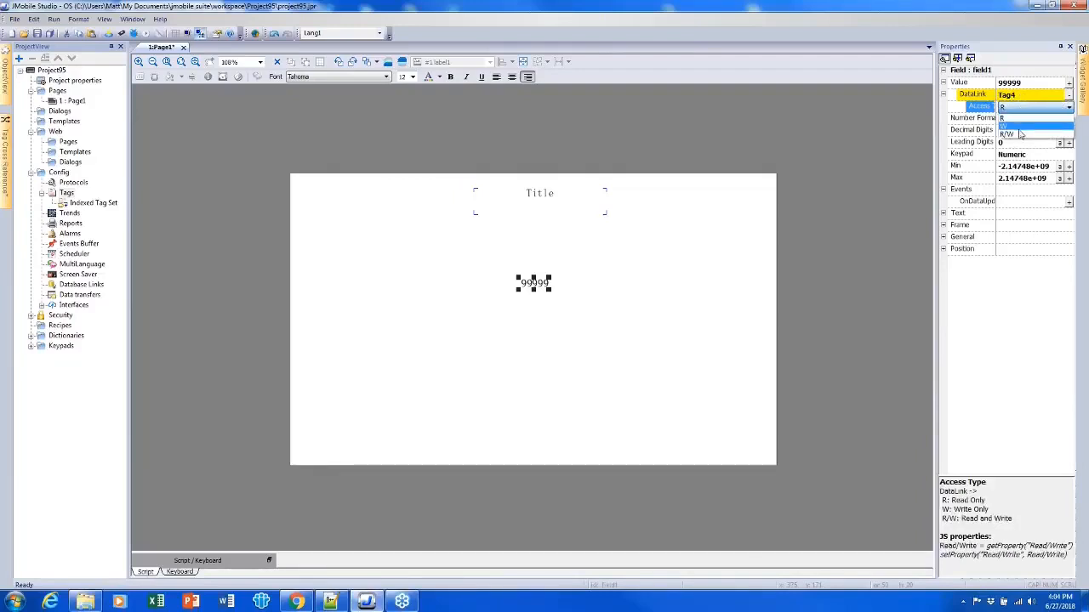
left_click(1020, 134)
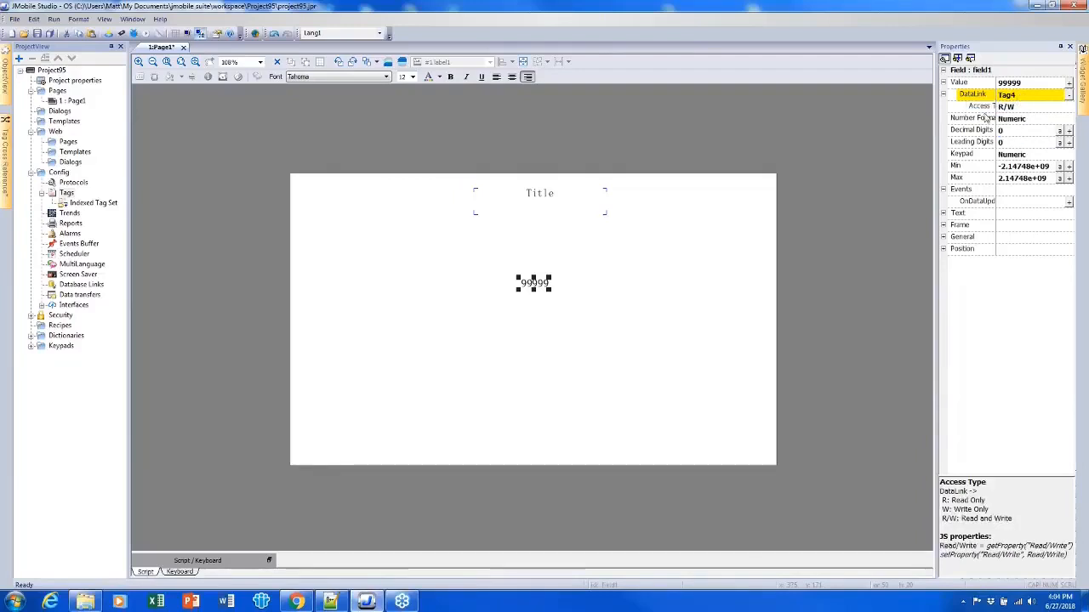
left_click(869, 162)
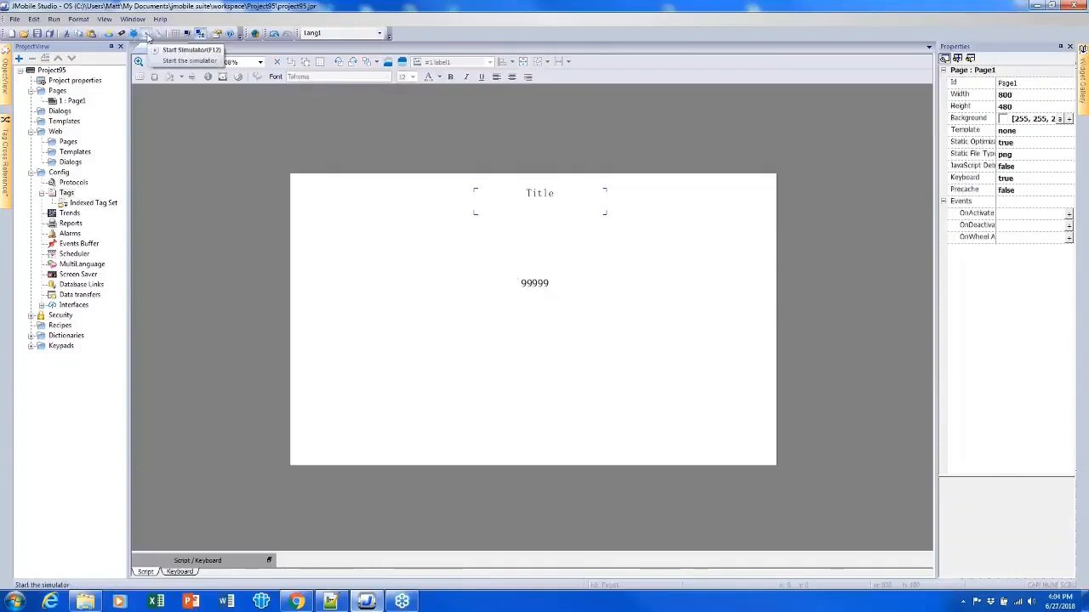
- Start the simulator and enter 9 into the numeric field using its keypad
left_click(146, 35)
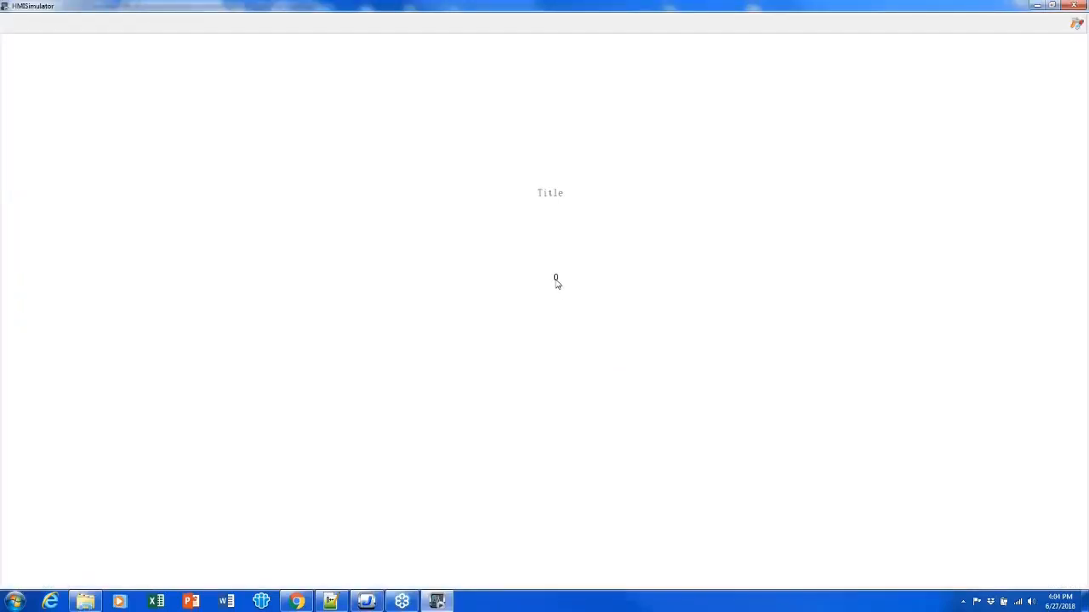
left_click(555, 279)
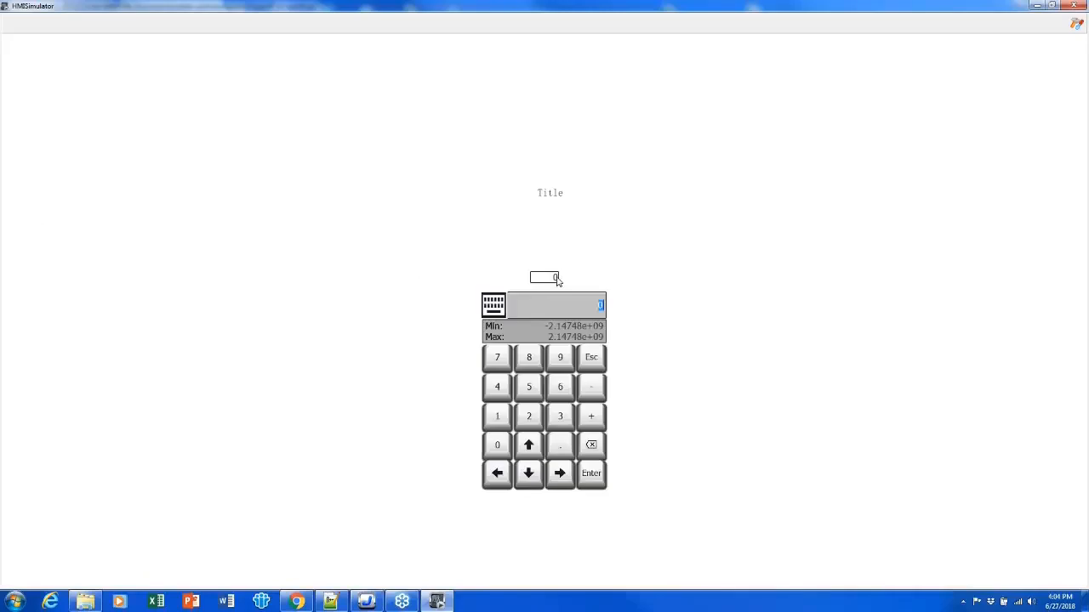
left_click(555, 355)
left_click(593, 473)
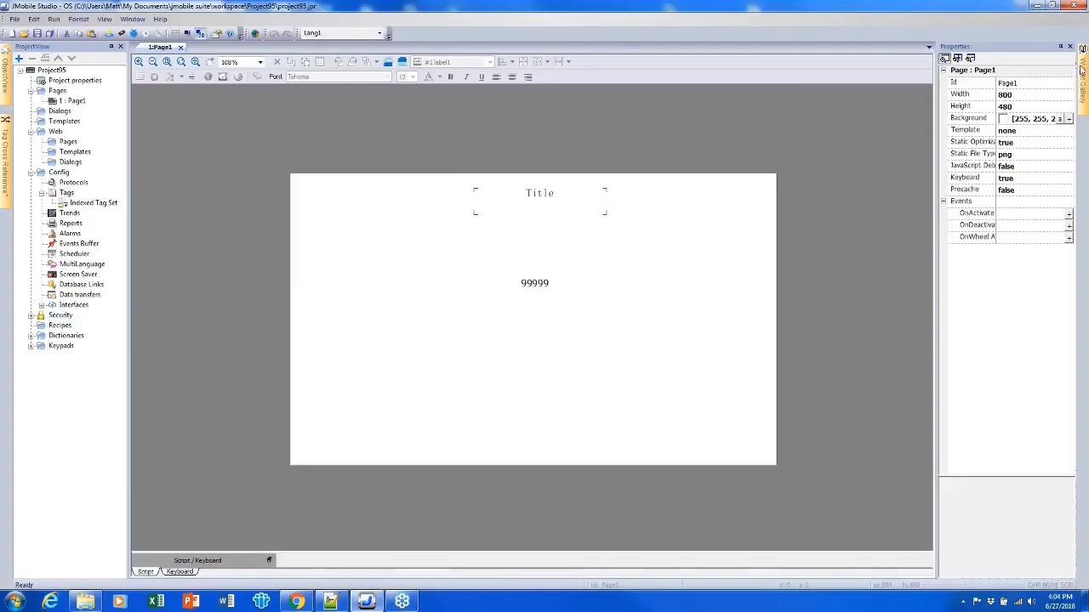
- Add a second numeric field from the widget gallery below the first one
mouse_move(1083, 72)
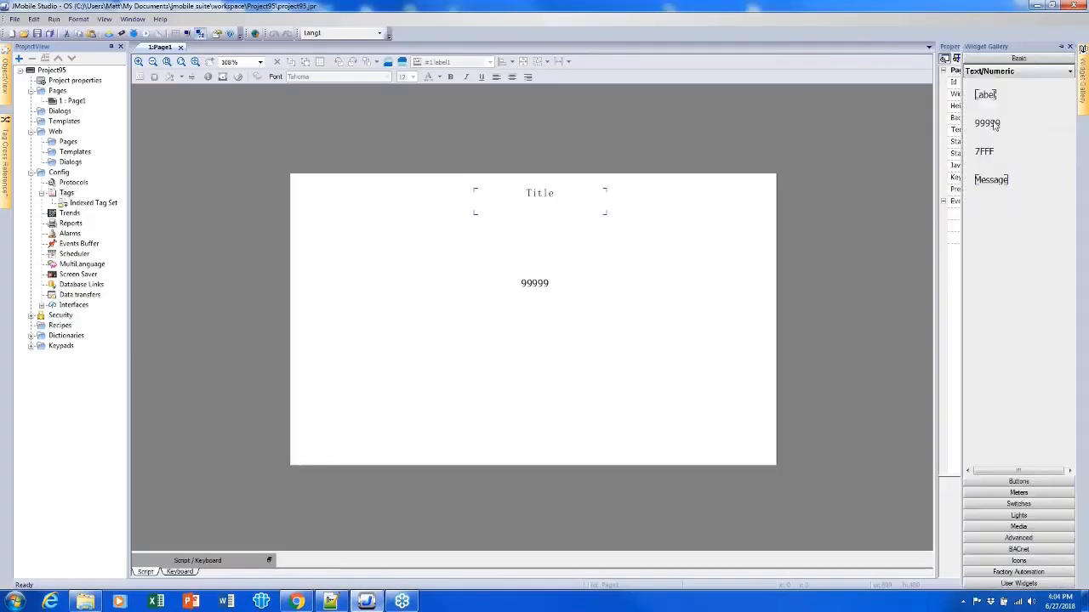
left_click_drag(994, 125, 549, 326)
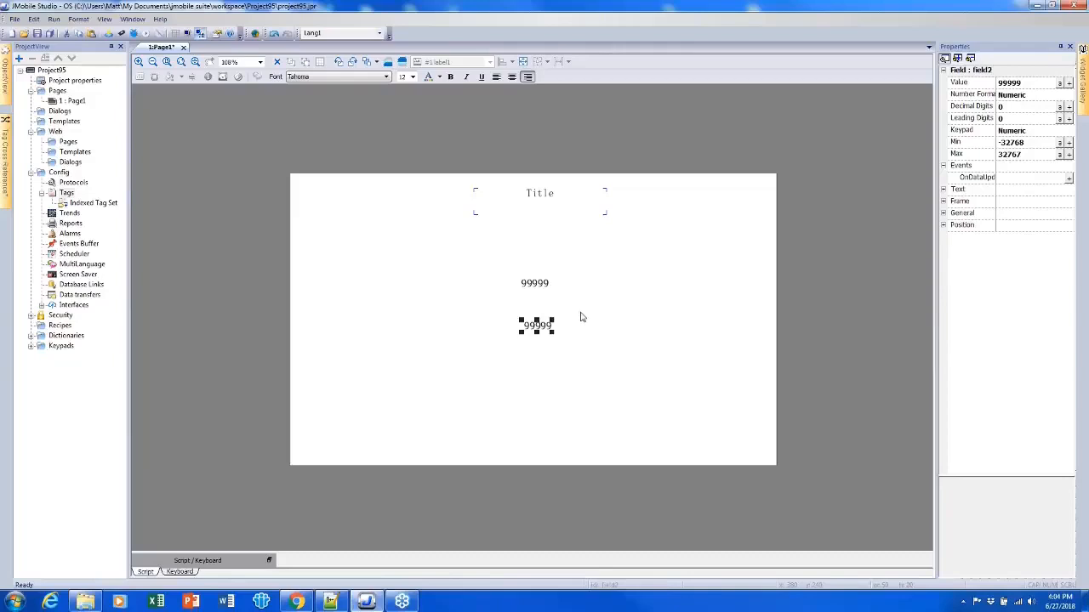
- Link the new field's value to the Modbus tag short1
double_click(548, 332)
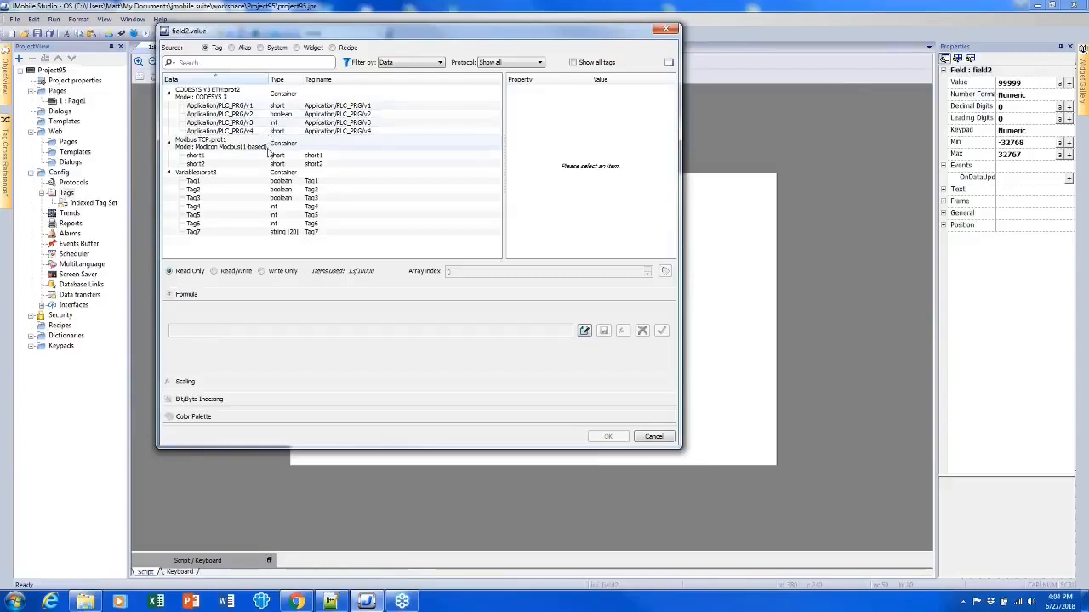
left_click(235, 160)
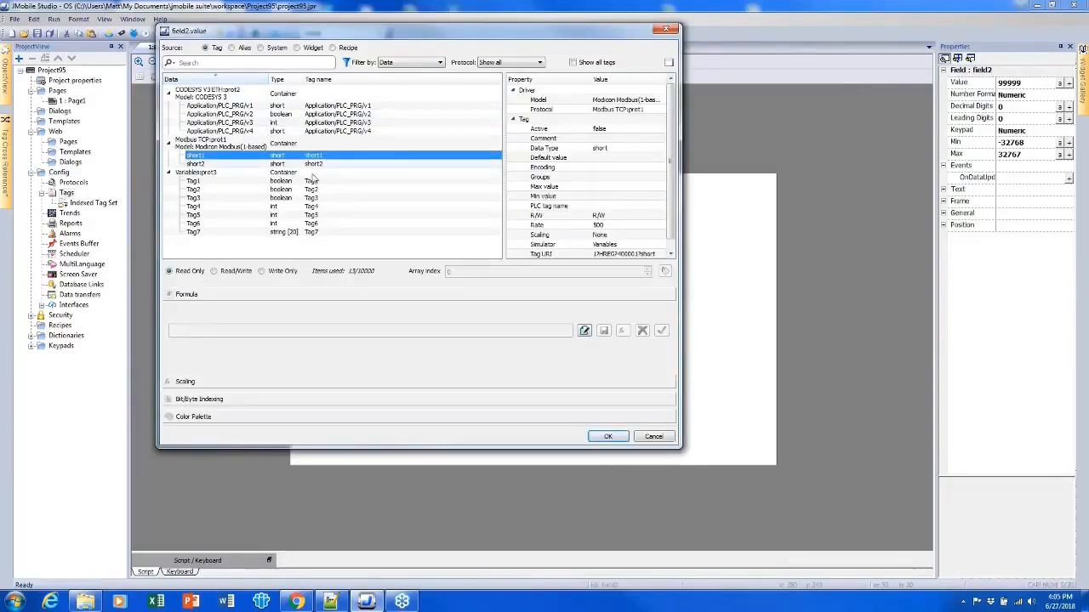
left_click(607, 436)
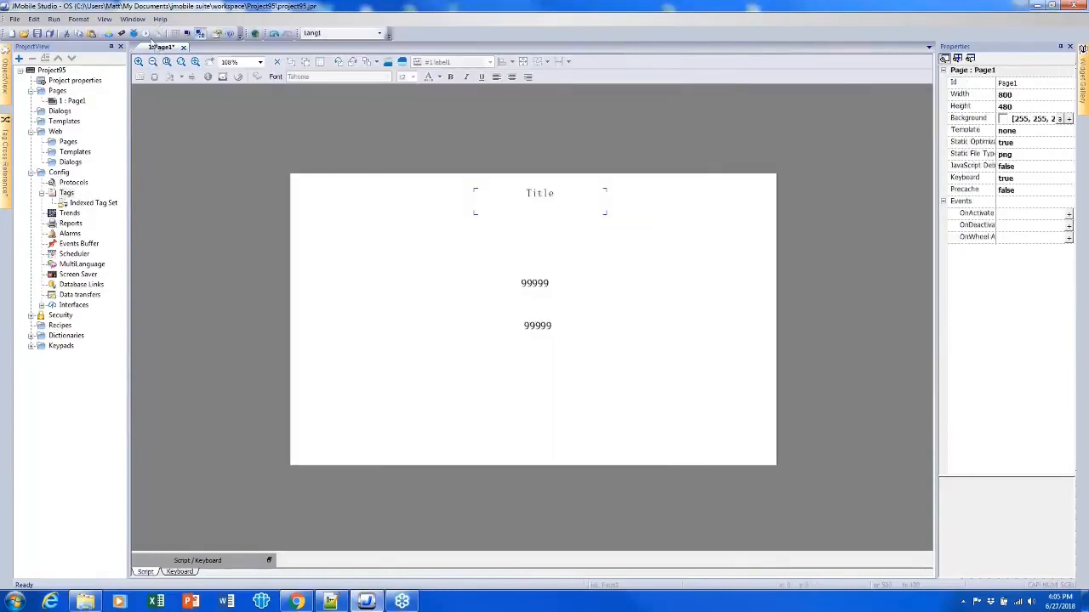
- Start the simulator and enable Use Simulation for the Modbus TCP protocol in the simulator settings
left_click(146, 33)
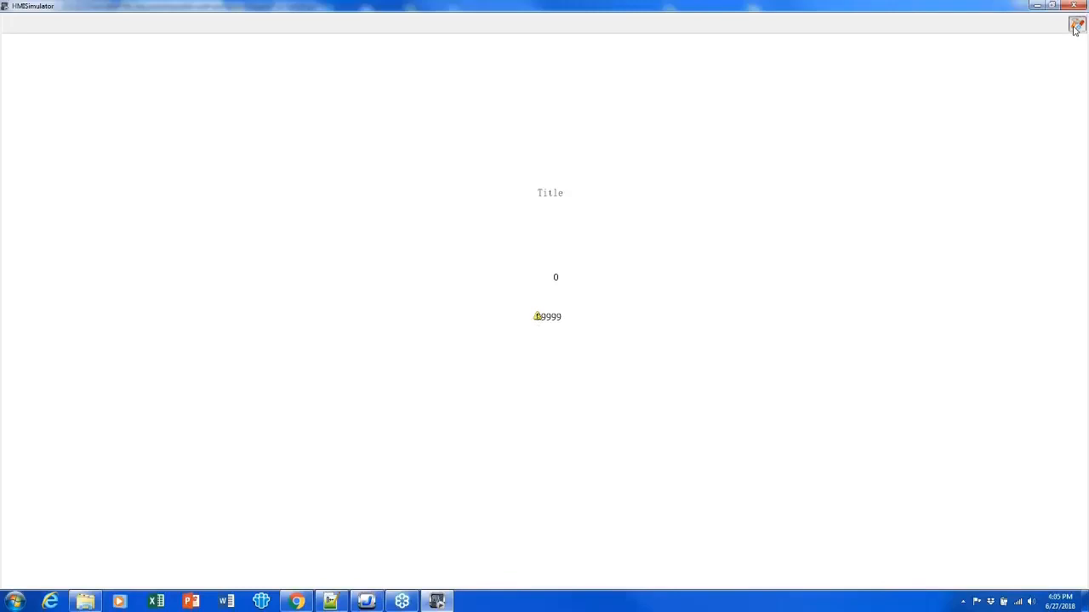
left_click(1075, 23)
left_click(582, 268)
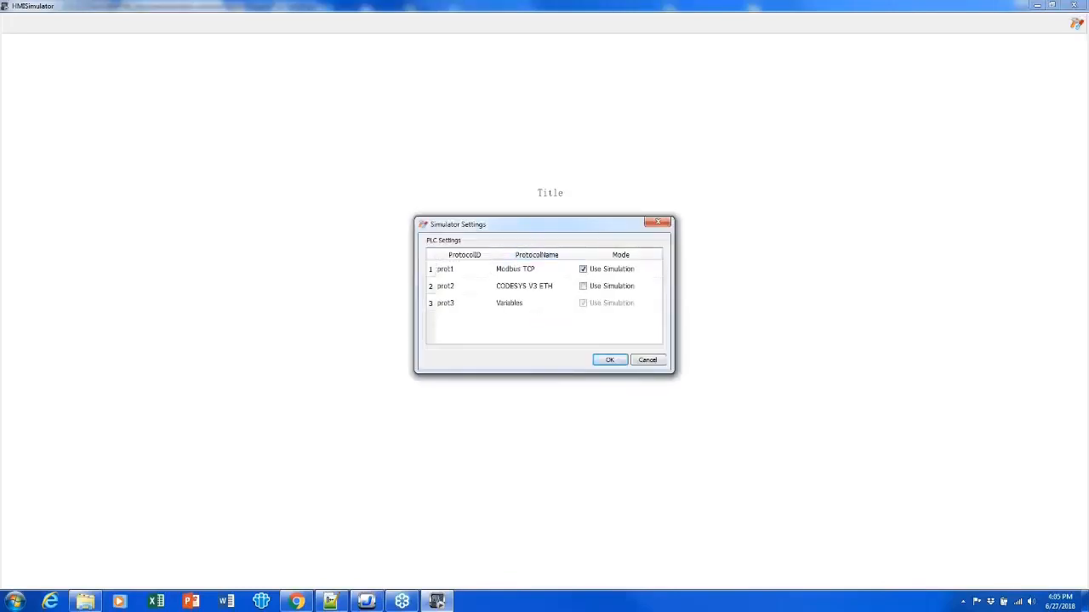
left_click(611, 359)
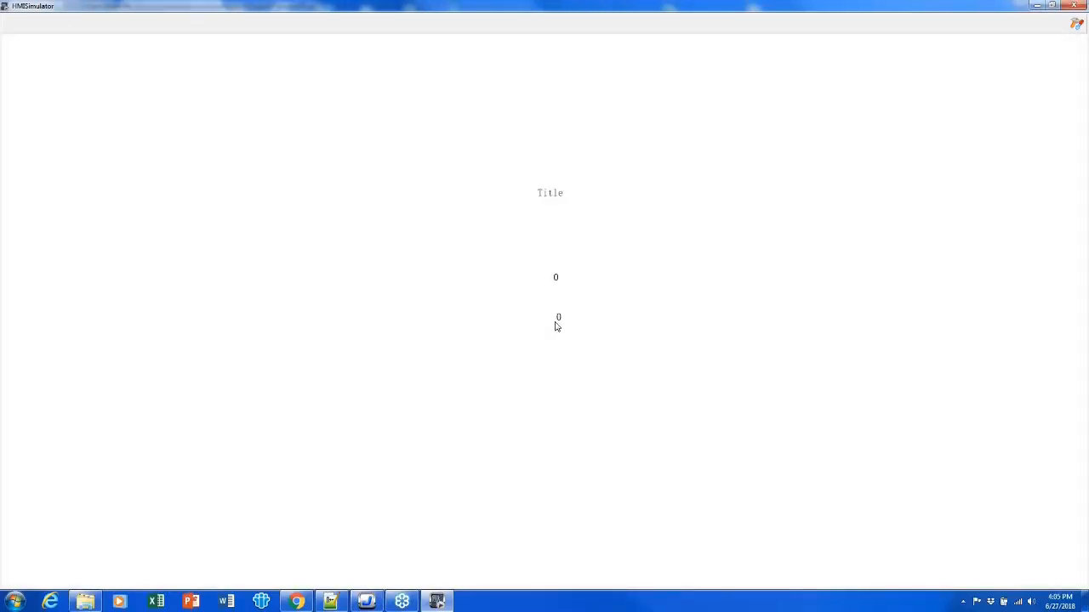
- Open the second field's keypad in the simulator and confirm the entry
left_click(557, 319)
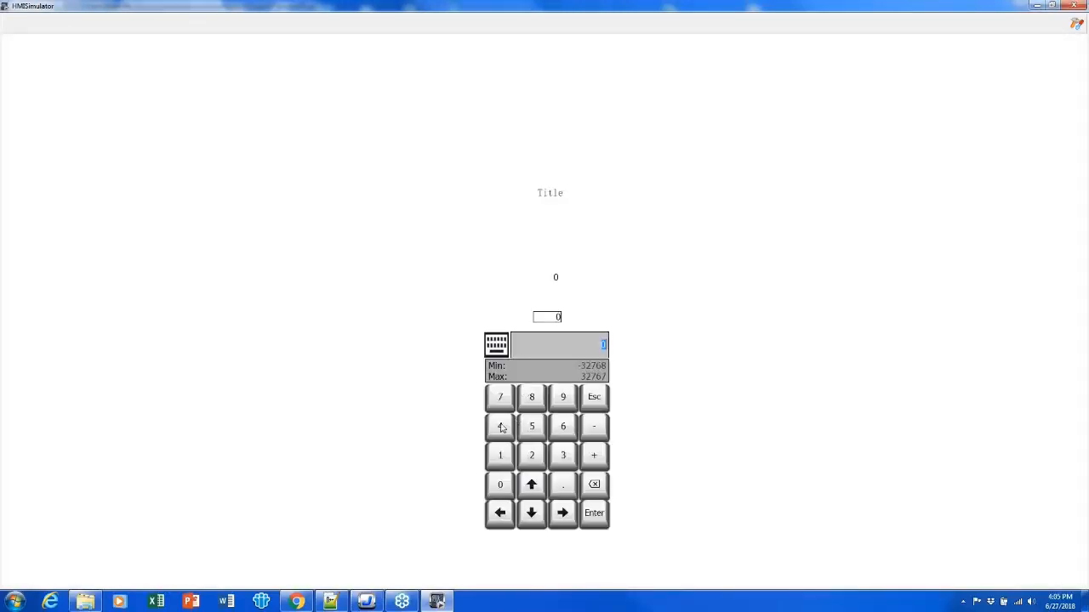
left_click(594, 513)
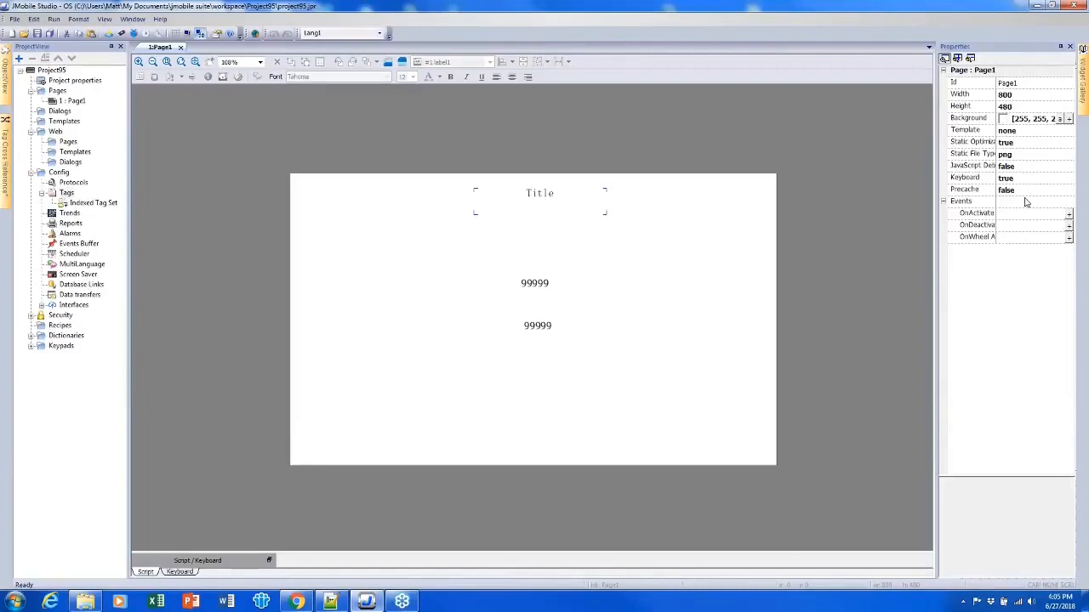
- Select the first numeric field and review its full property list
left_click(536, 288)
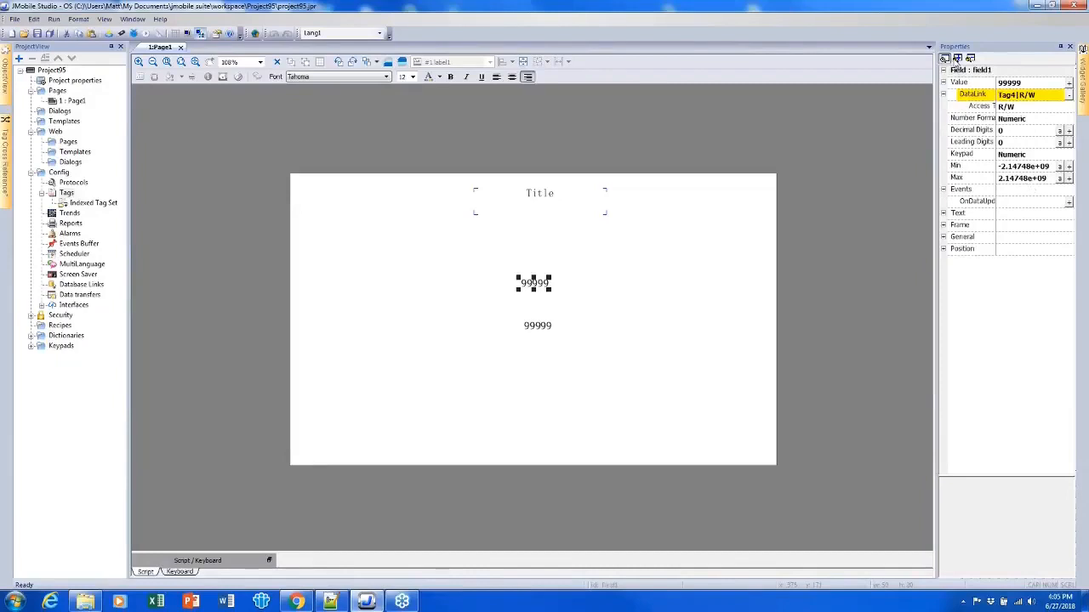
left_click(957, 59)
scroll(1070, 204, "down", 3)
scroll(1072, 197, "up", 2)
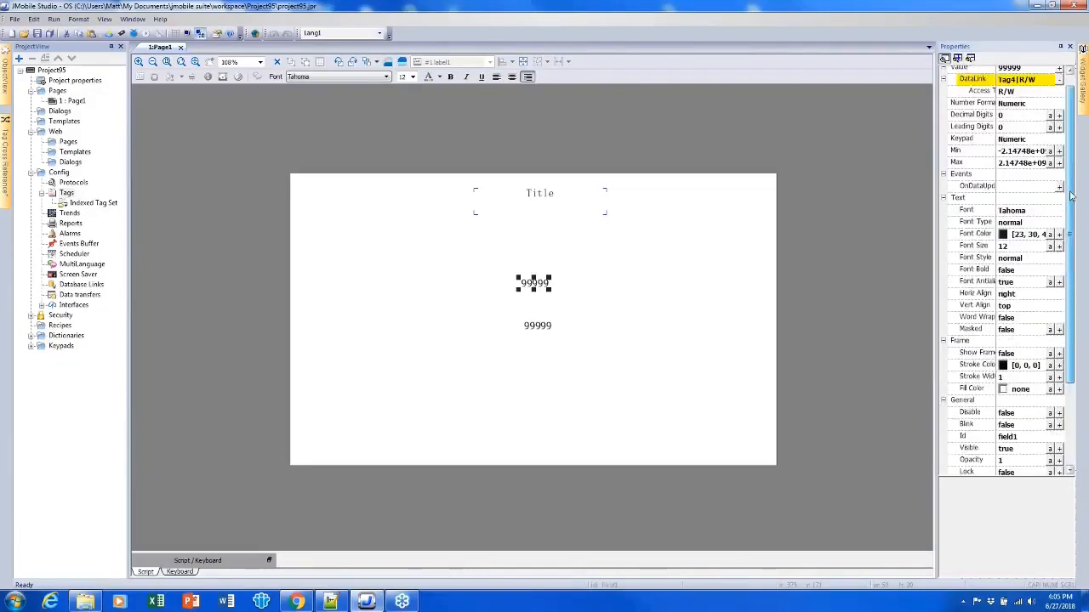
scroll(1072, 197, "up", 1)
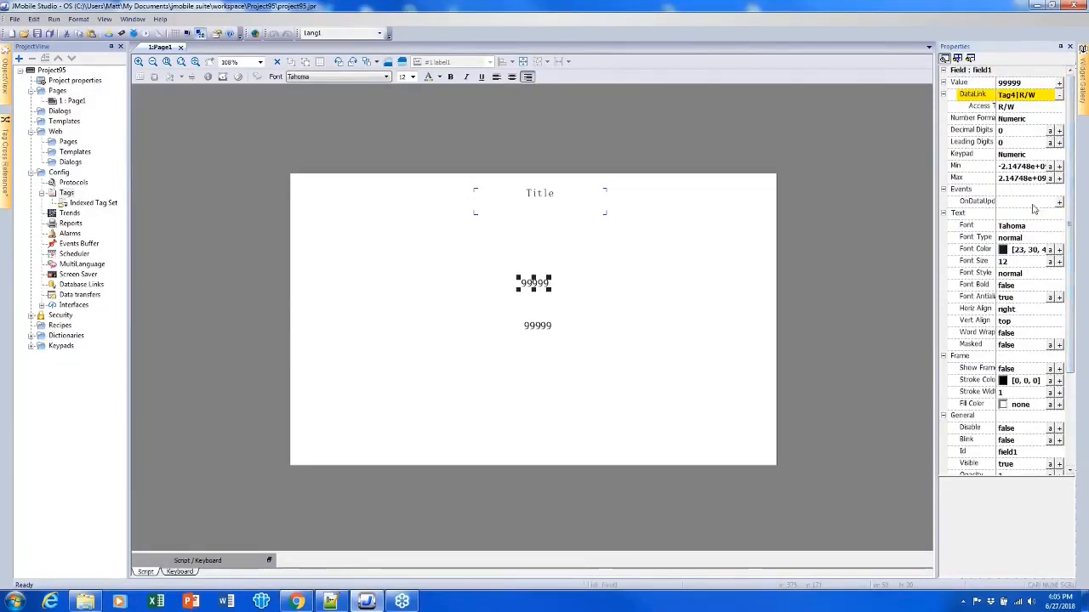